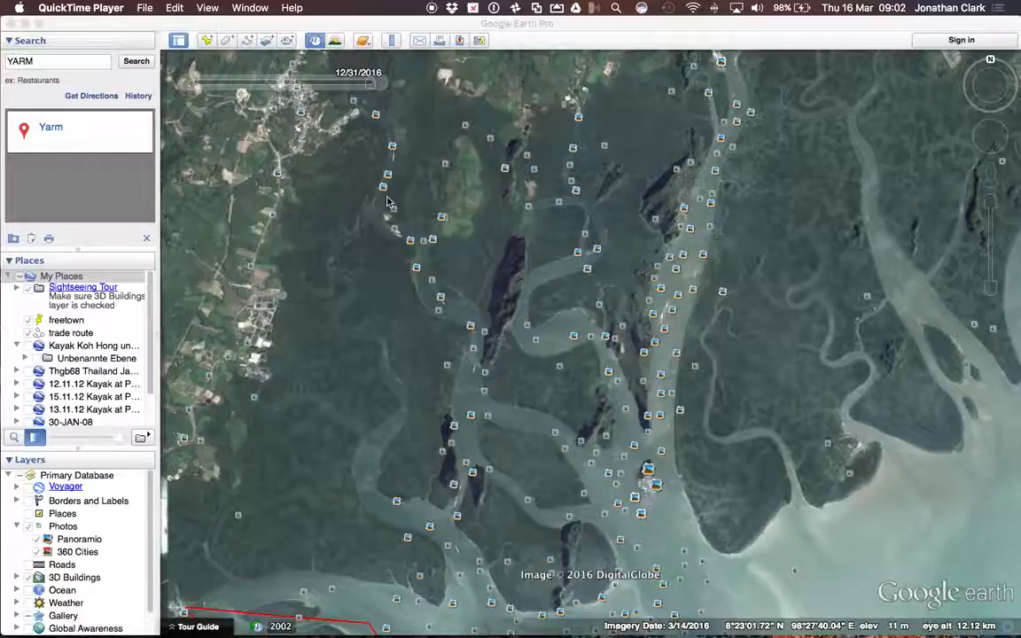
Step: Search the computer for "QUI" and launch QuickTime Player
left_click(206, 24)
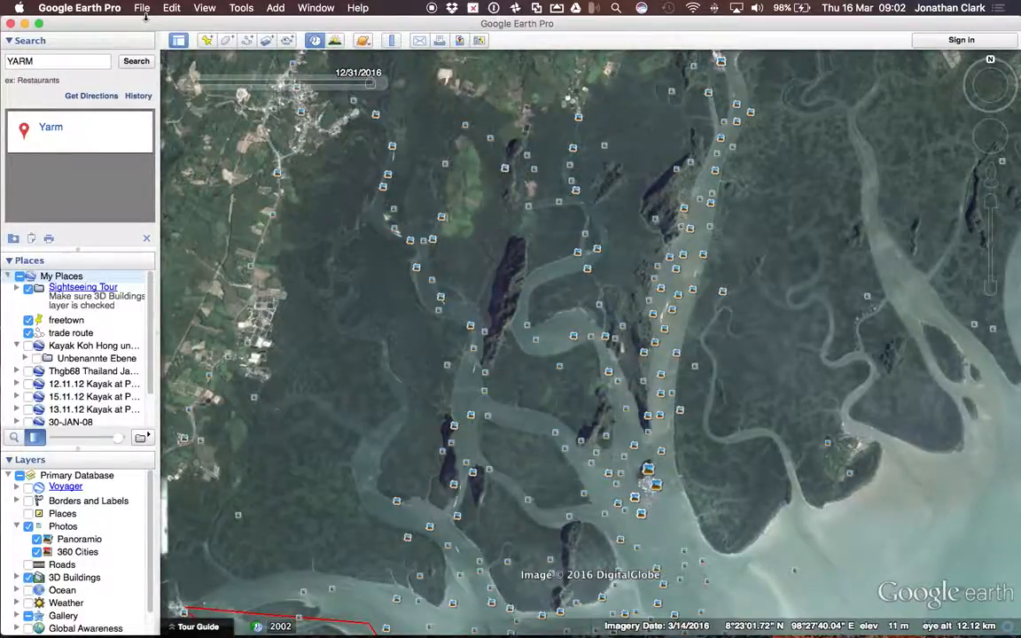
key("super+space")
type("QUI")
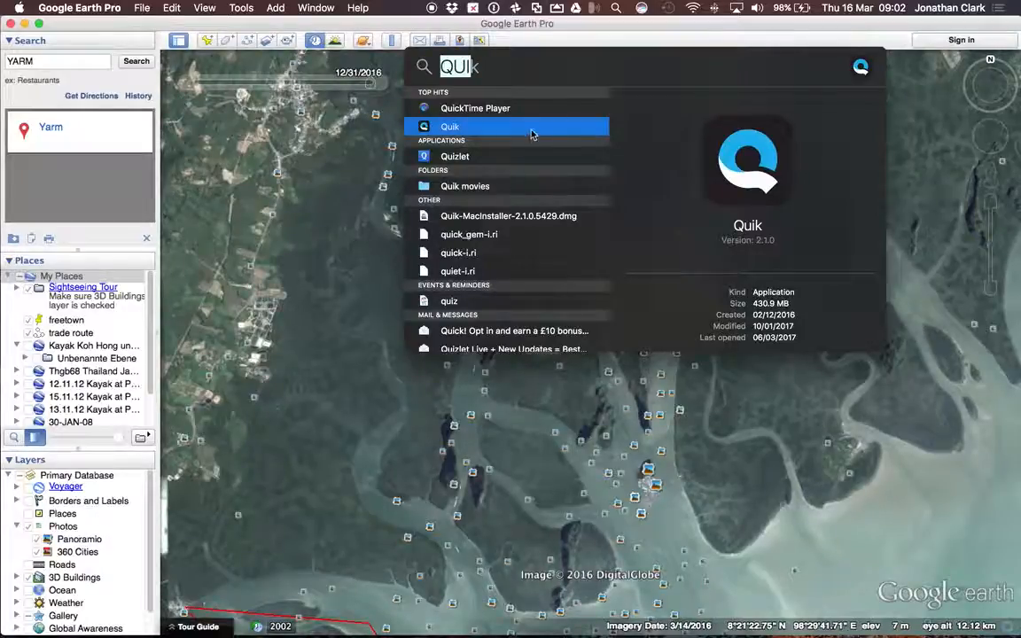
left_click(511, 110)
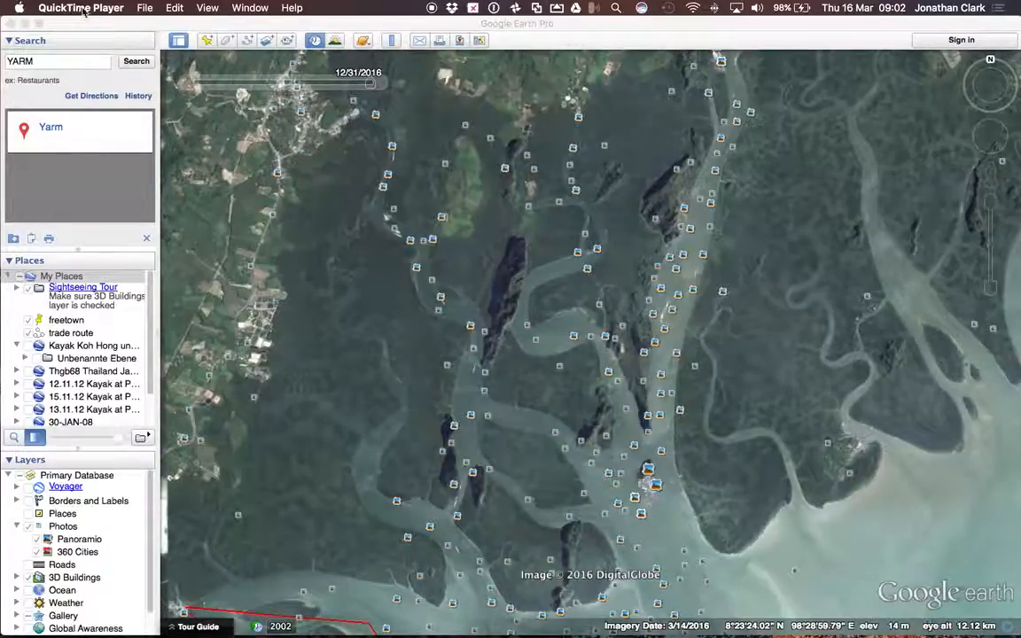
Step: Open a new audio recording, look at its microphone and quality options, and close it without recording
left_click(142, 9)
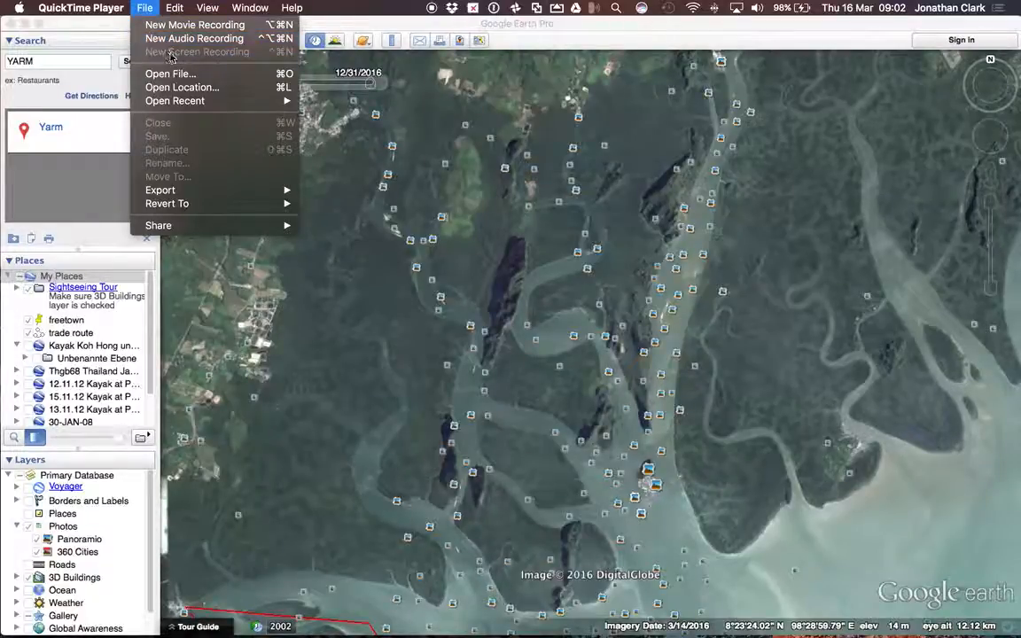
left_click(233, 39)
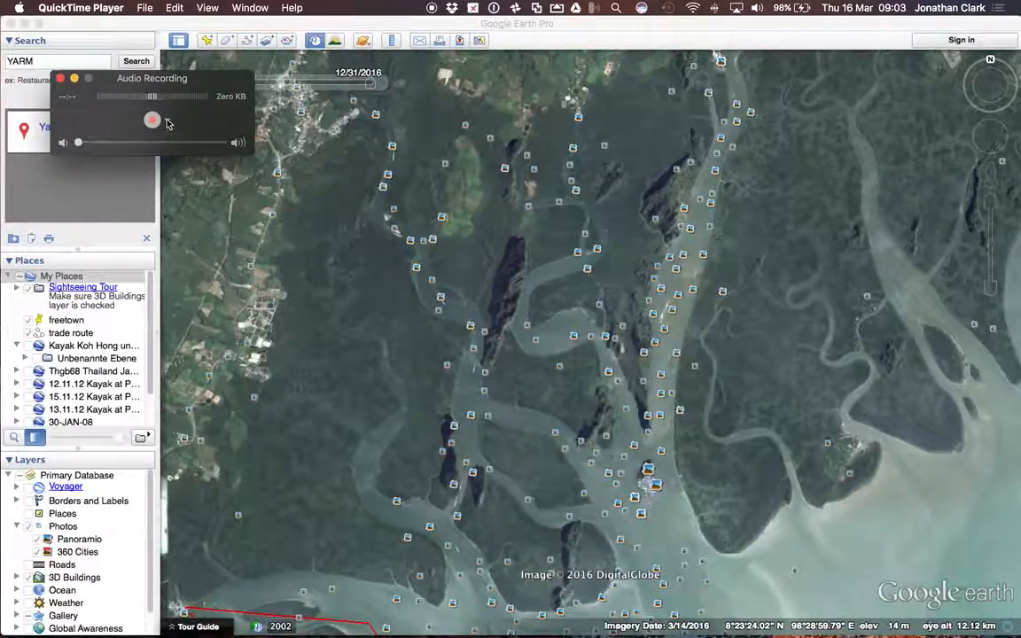
left_click(168, 122)
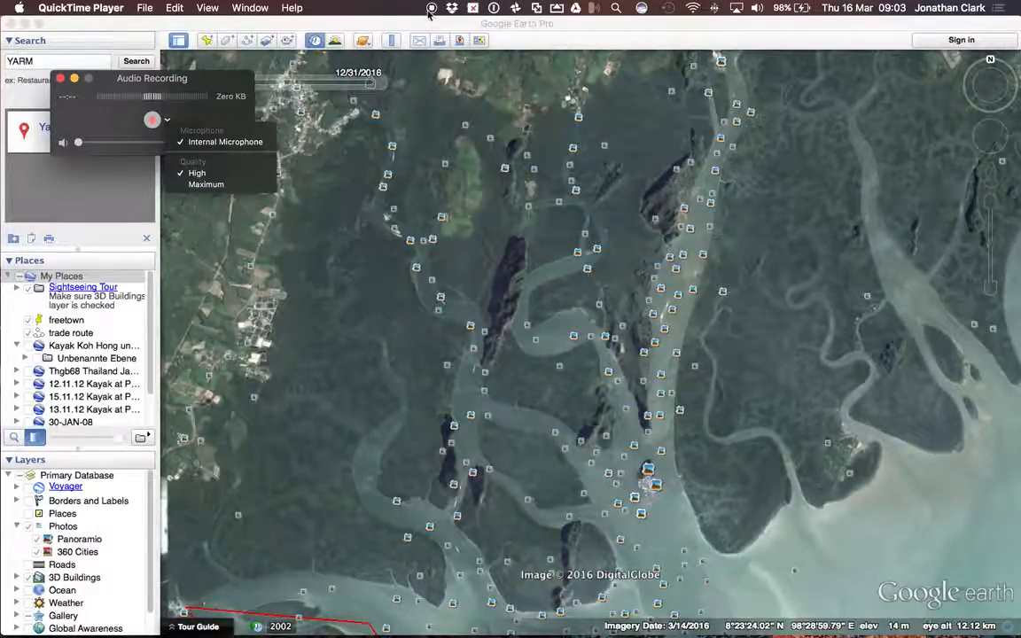
left_click(75, 83)
left_click(61, 79)
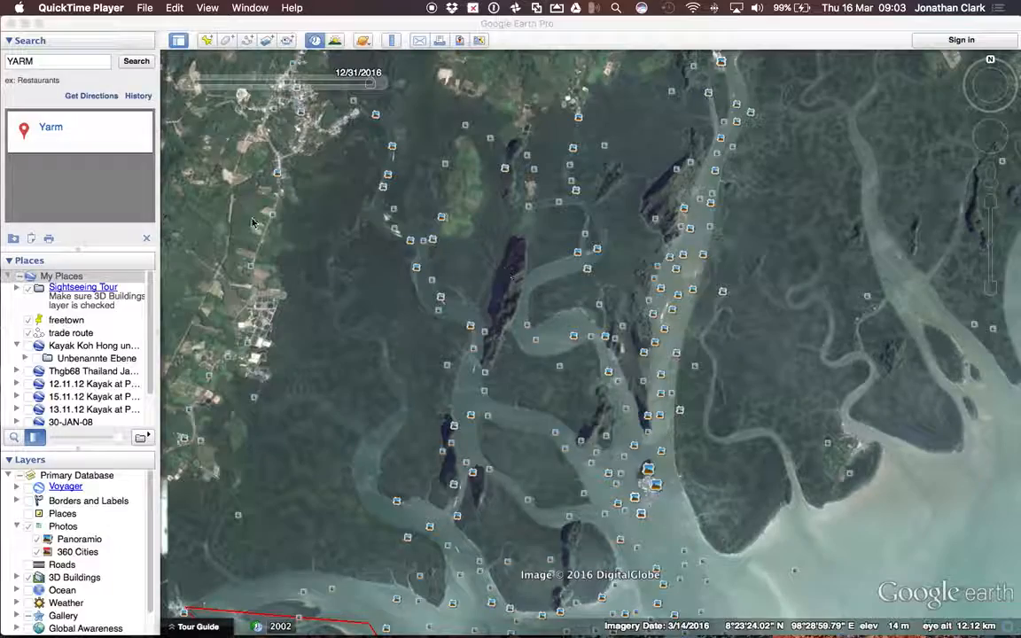
Step: Return to Google Earth Pro and search for YARM to fly to the town
left_click(93, 58)
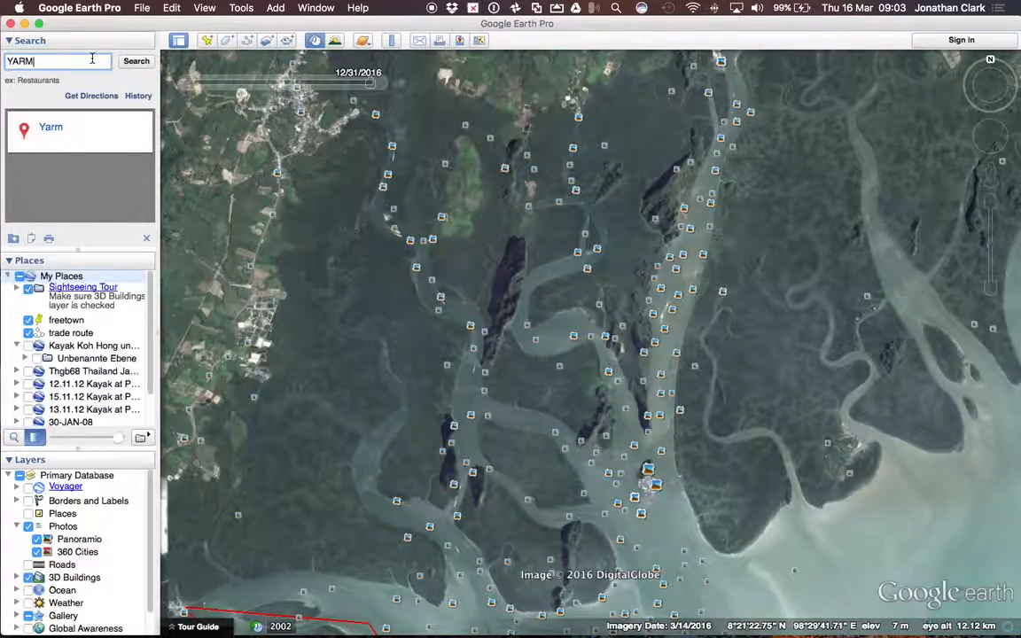
key("Return")
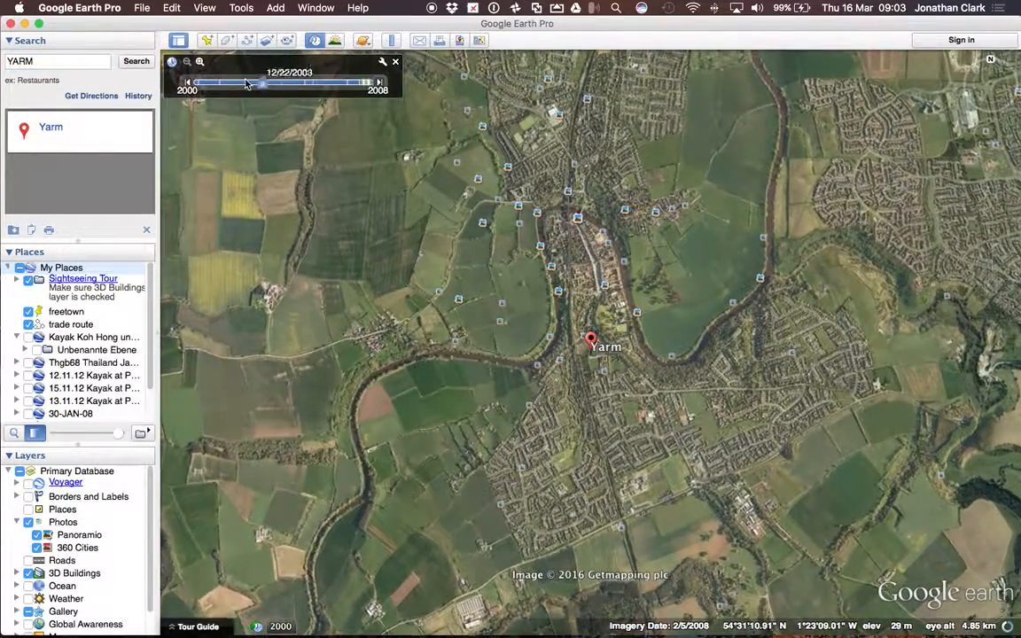
Step: Compare Yarm's historical imagery from 2000 with that of 2008, and turn off historical imagery
left_click_drag(369, 83, 199, 83)
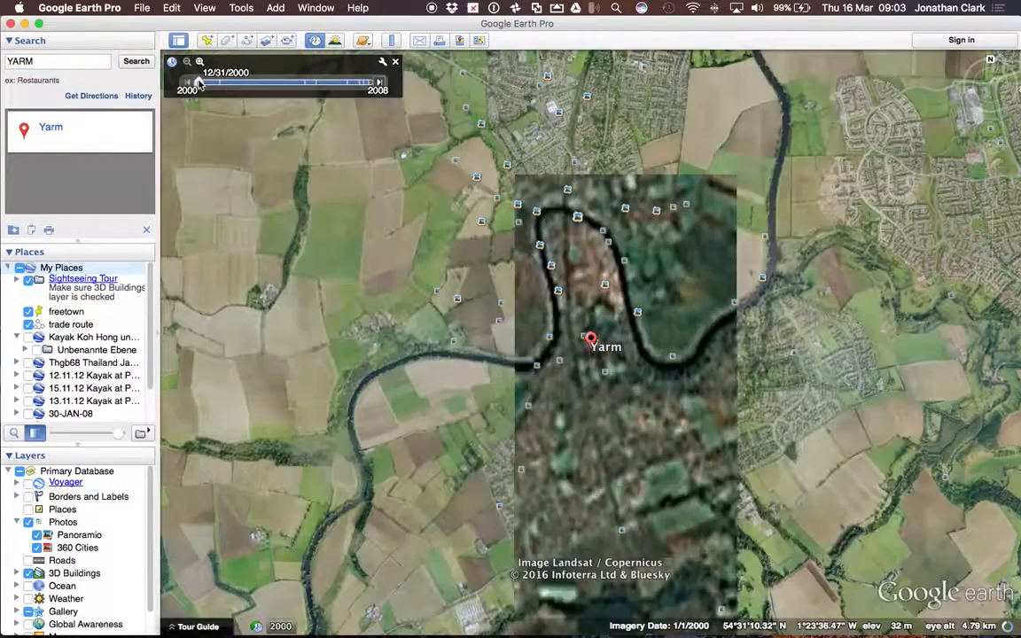
left_click_drag(201, 82, 368, 83)
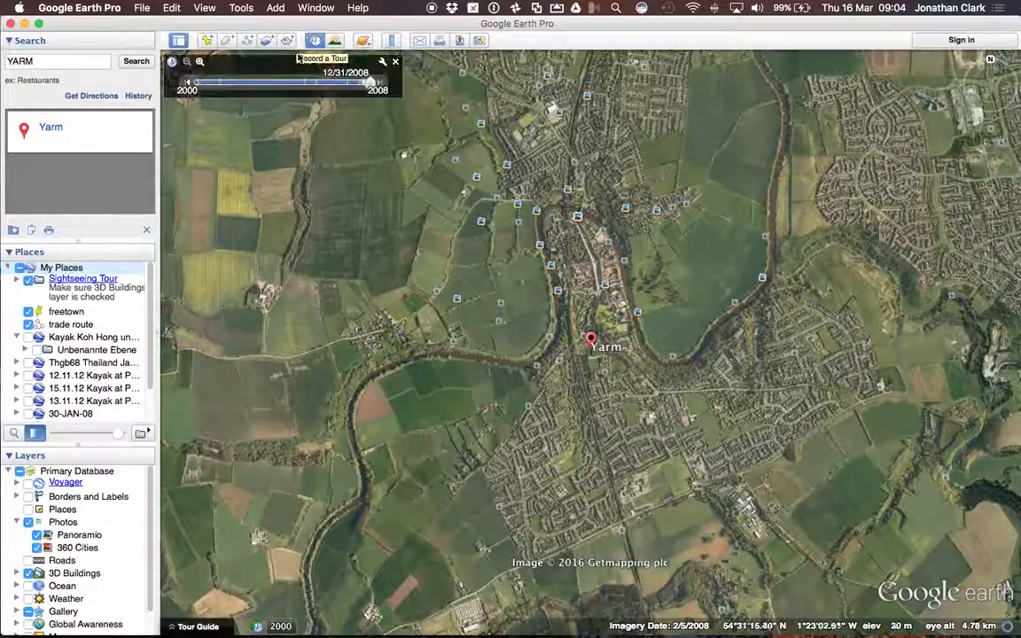
left_click(396, 62)
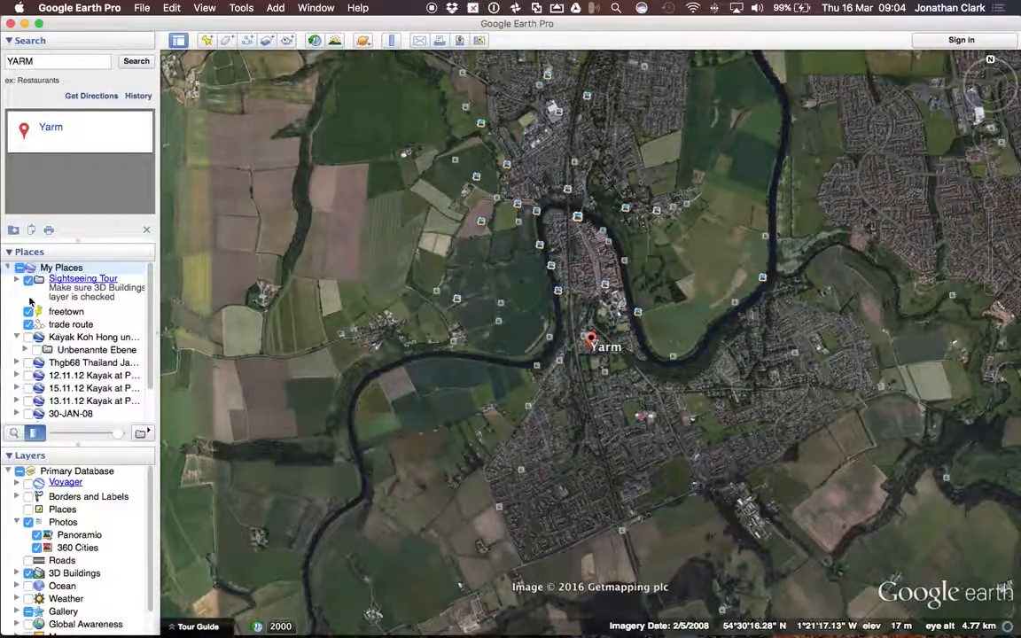
Step: Add a new folder named "Rivers tour" to My Places
scroll(149, 344, "down", 3)
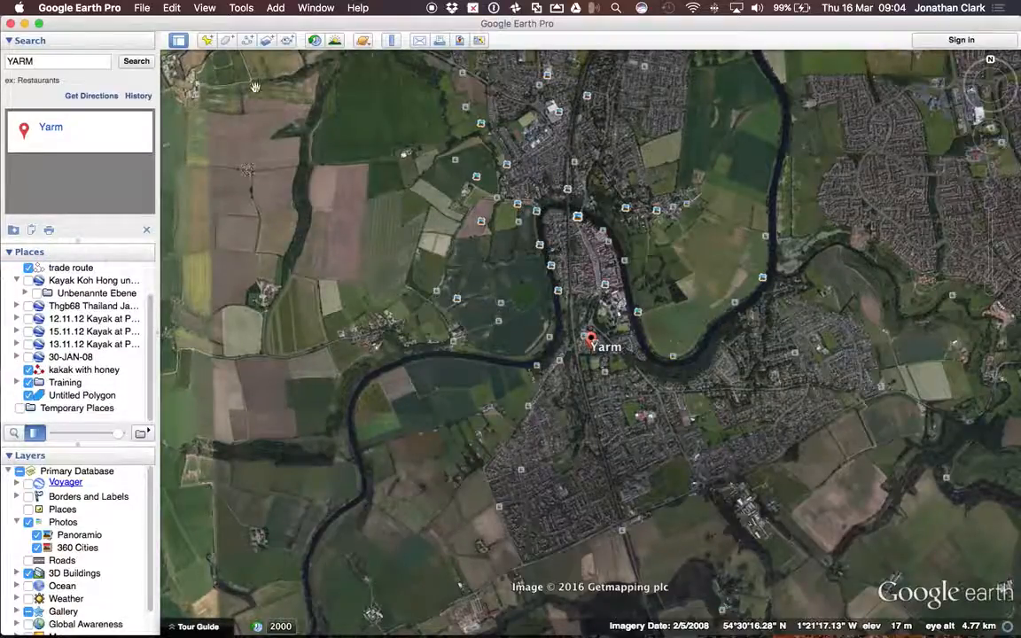
left_click(240, 8)
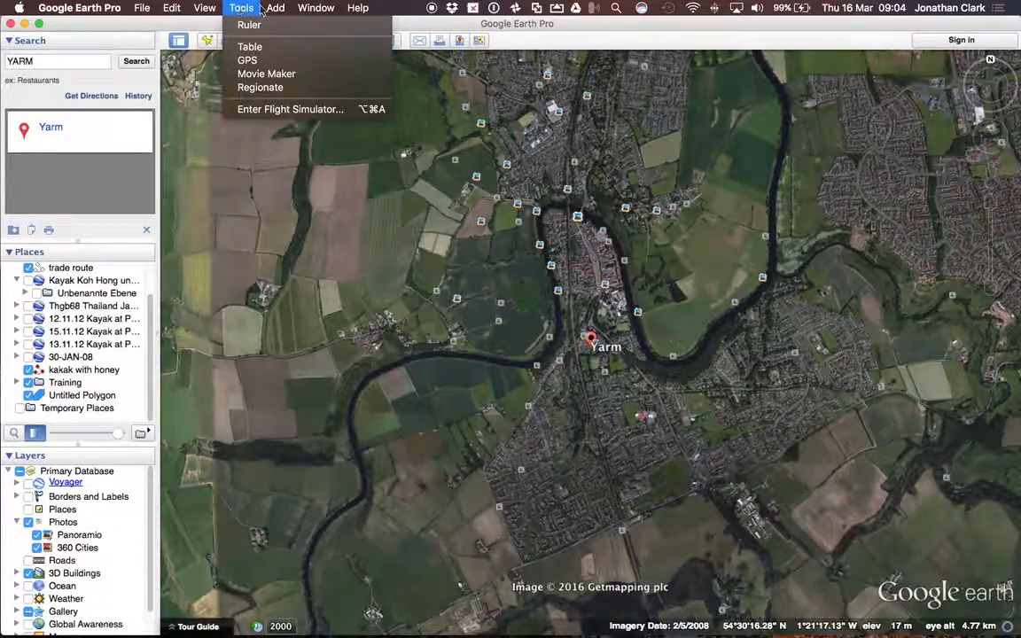
mouse_move(274, 8)
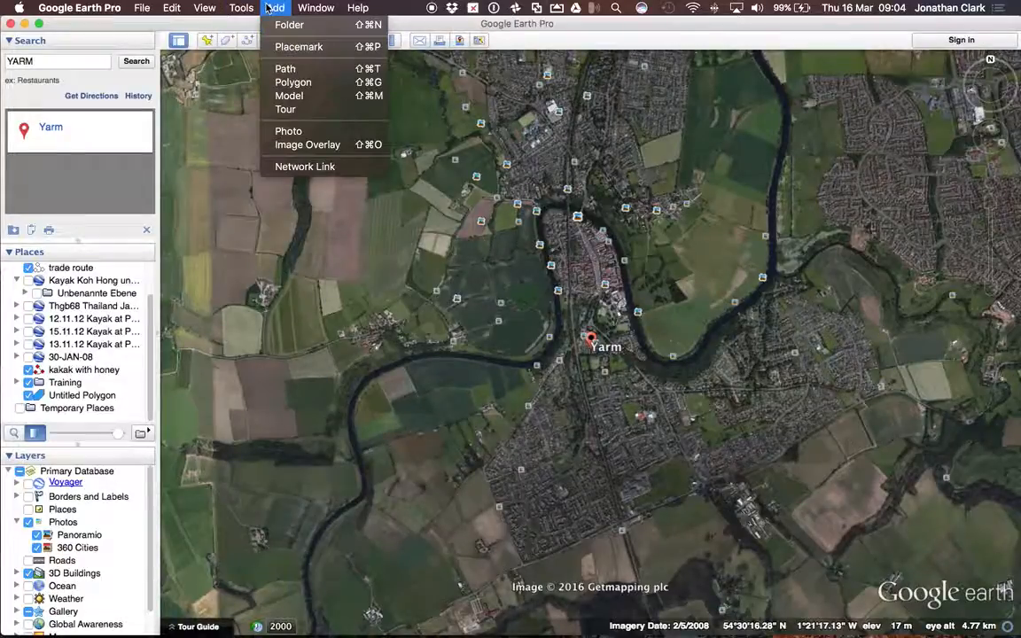
left_click(291, 25)
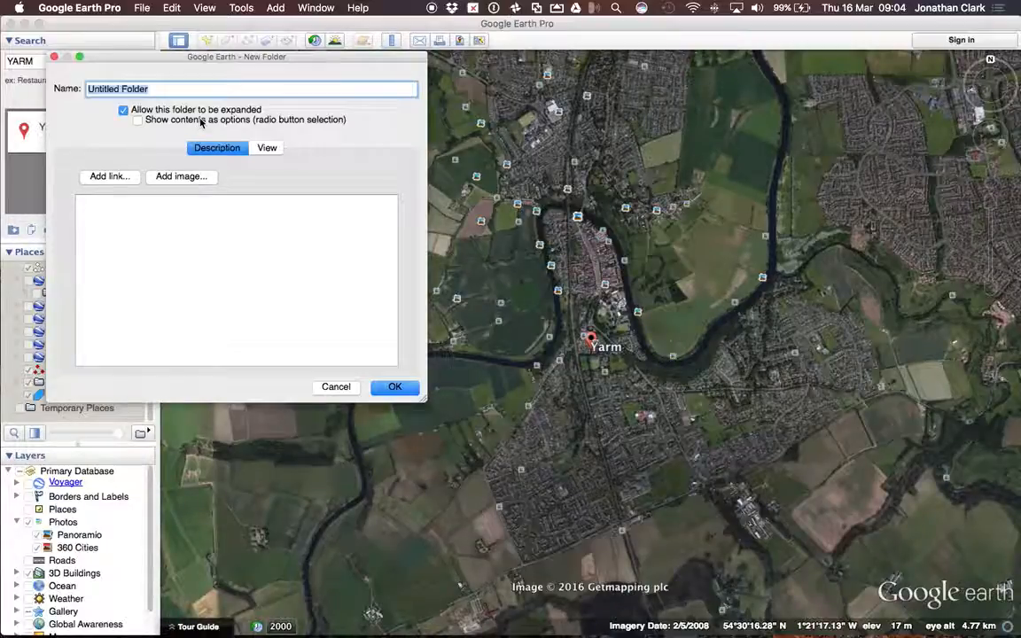
type("Rivers tou")
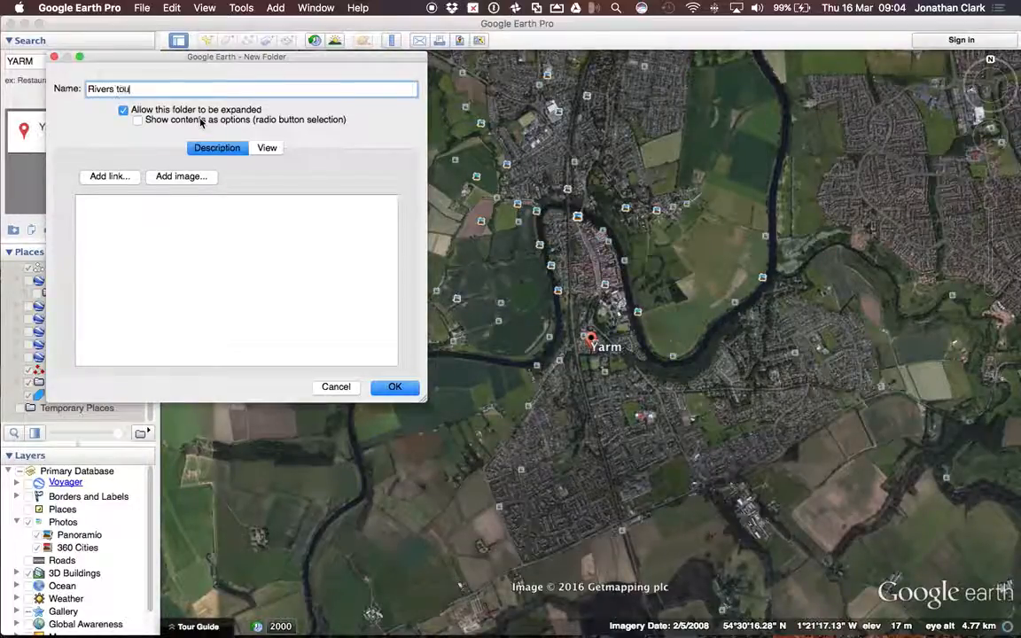
type("r")
key("Return")
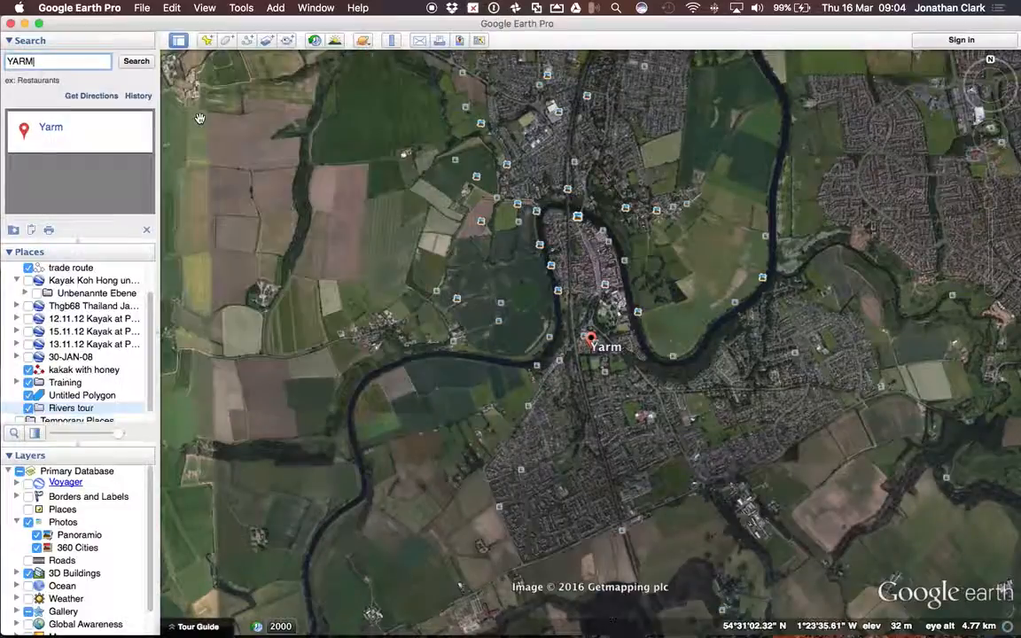
Step: Hide the Untitled Polygon and the "kakak with honey" path in My Places
scroll(76, 373, "down", 1)
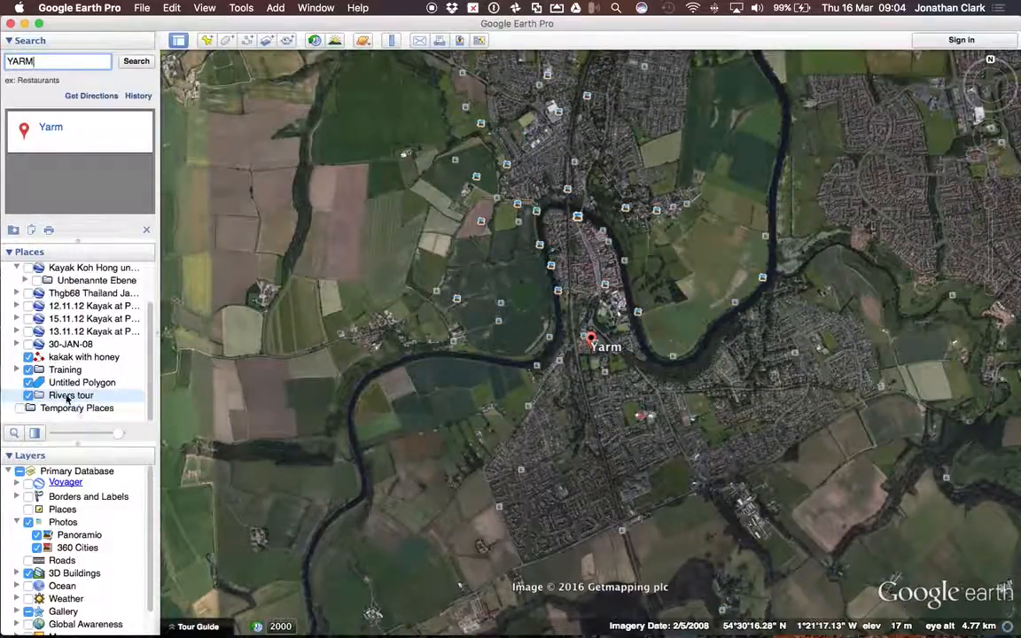
right_click(63, 397)
left_click(52, 398)
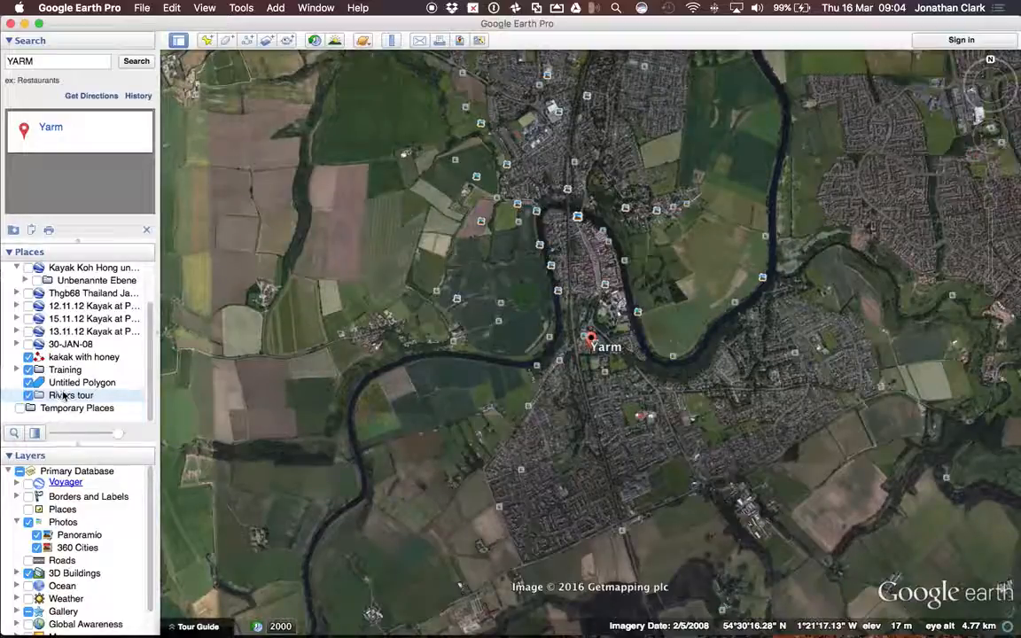
key("Up")
key("Up")
key("Up")
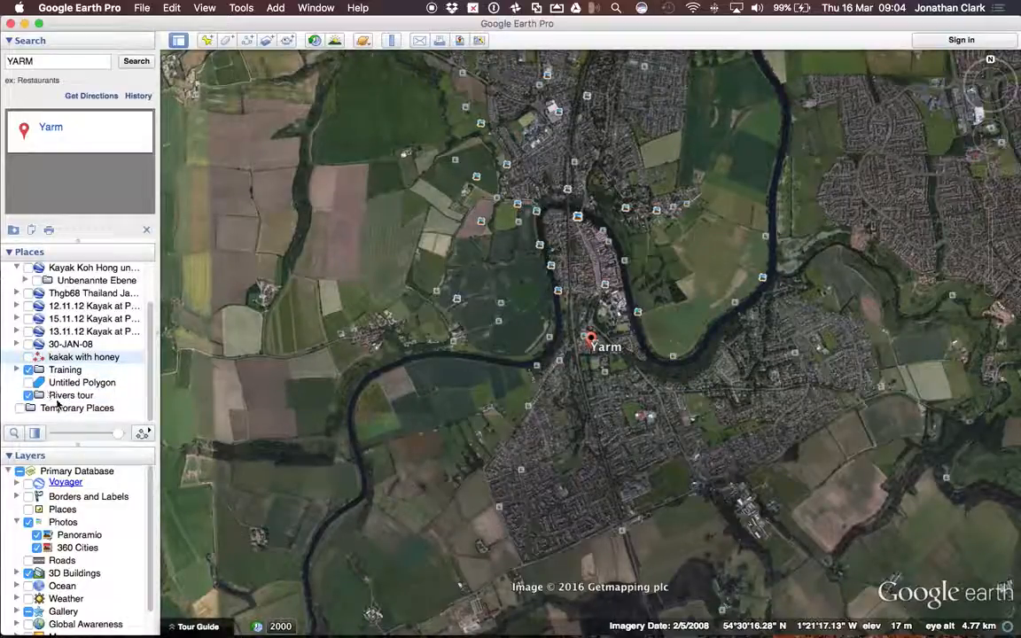
Step: Add a placemark named "Yarm" to the Rivers tour folder, positioned at the river bend at the north end of town
left_click(74, 398)
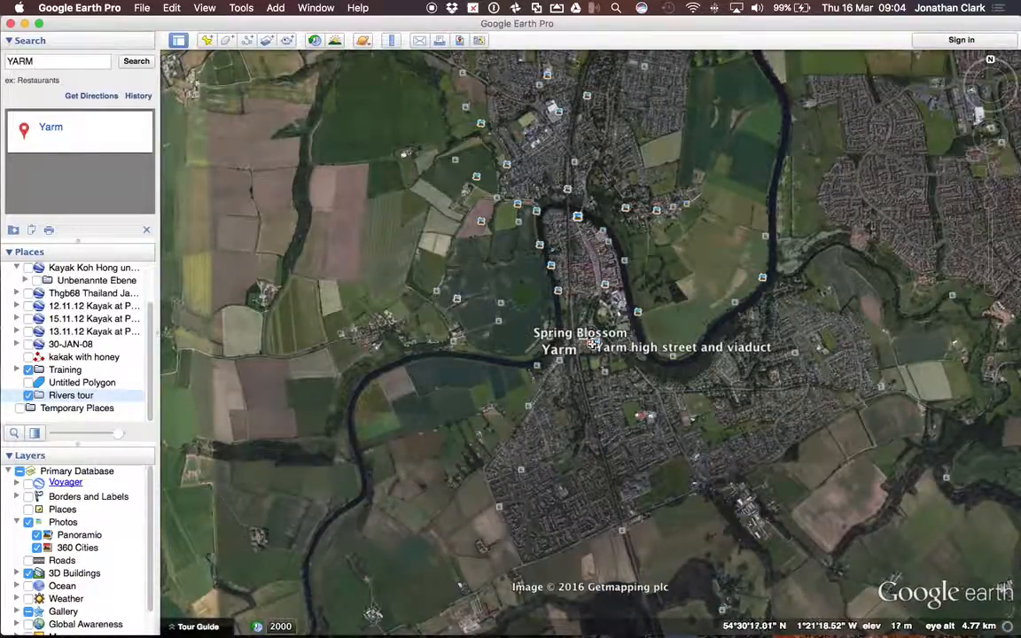
left_click(206, 40)
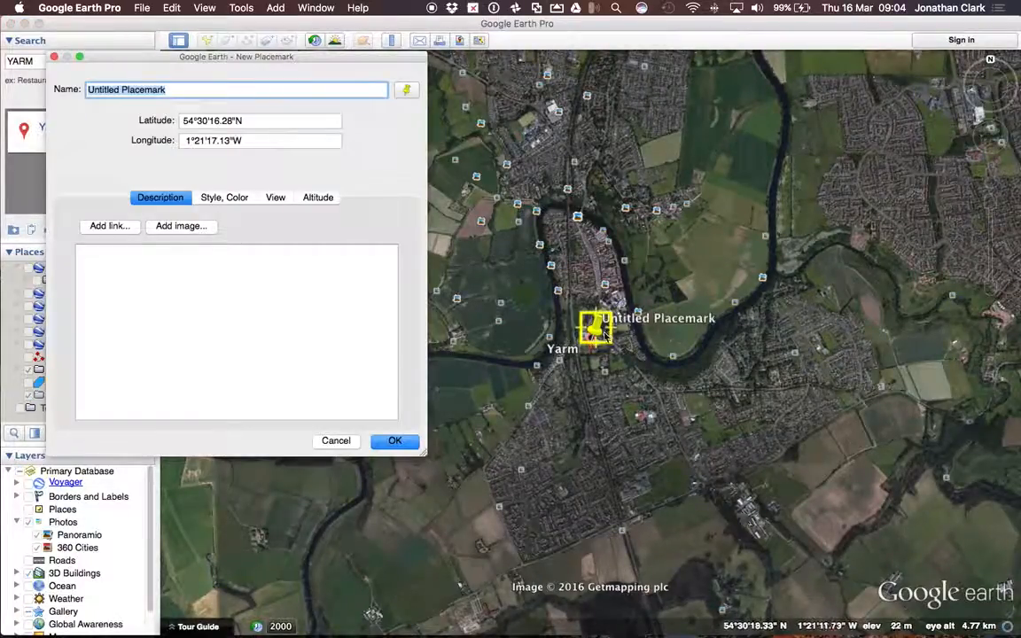
left_click_drag(599, 340, 585, 191)
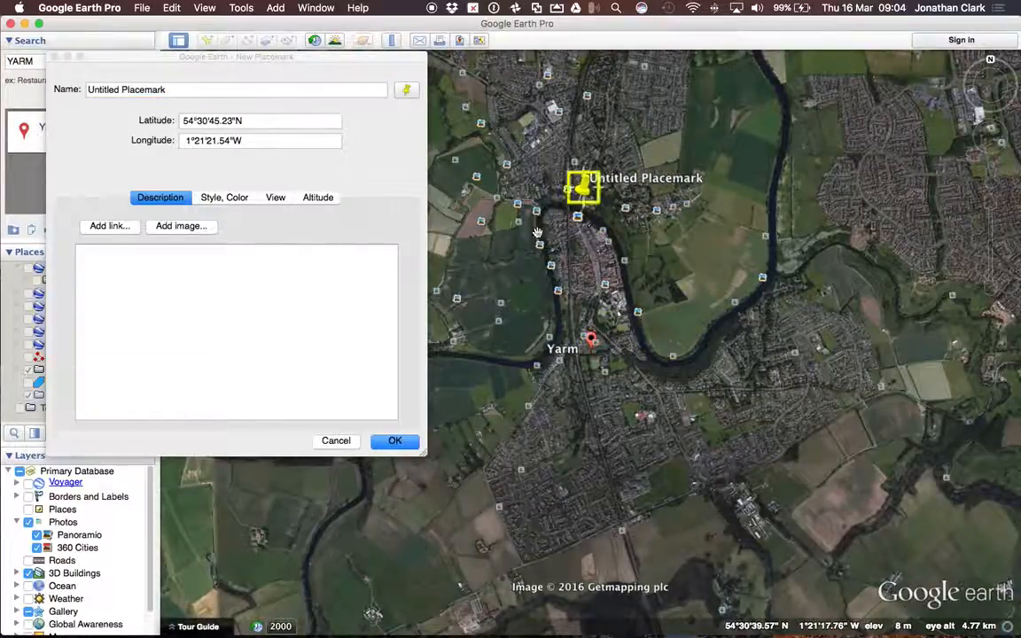
left_click(221, 90)
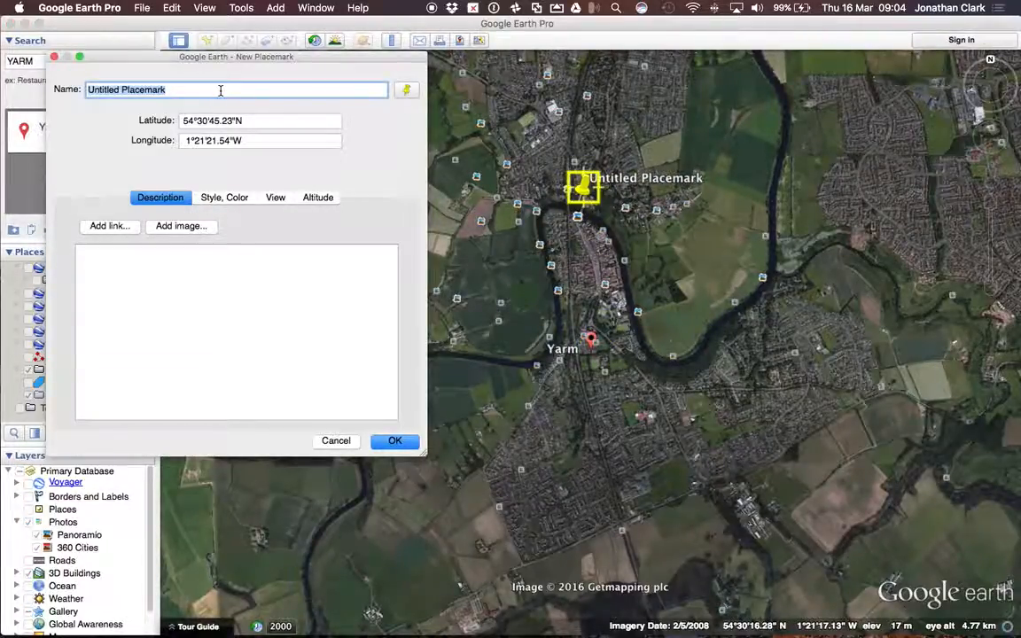
type("Yarm")
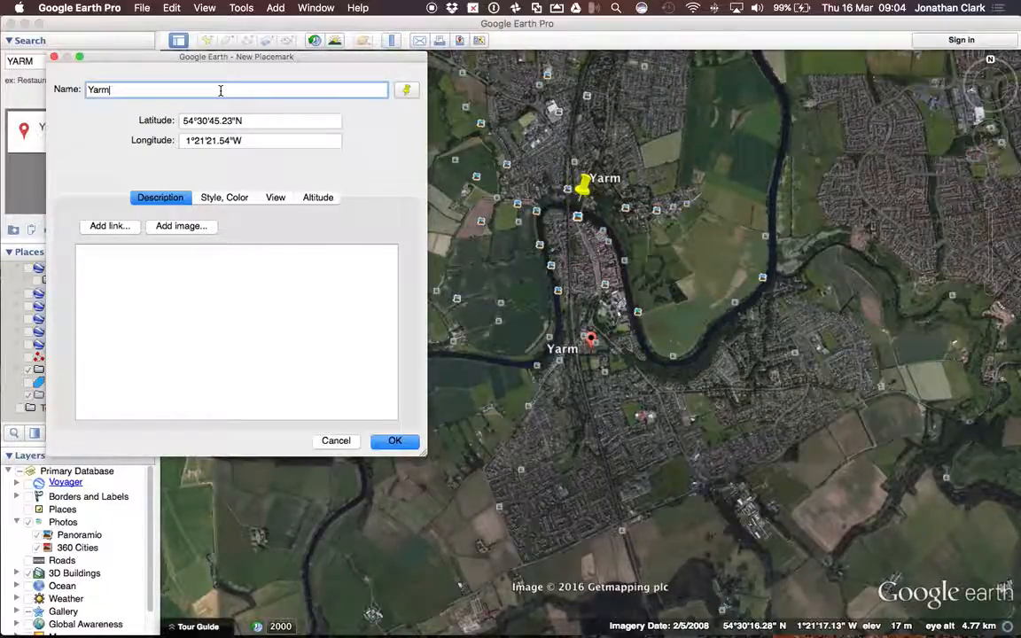
key("Return")
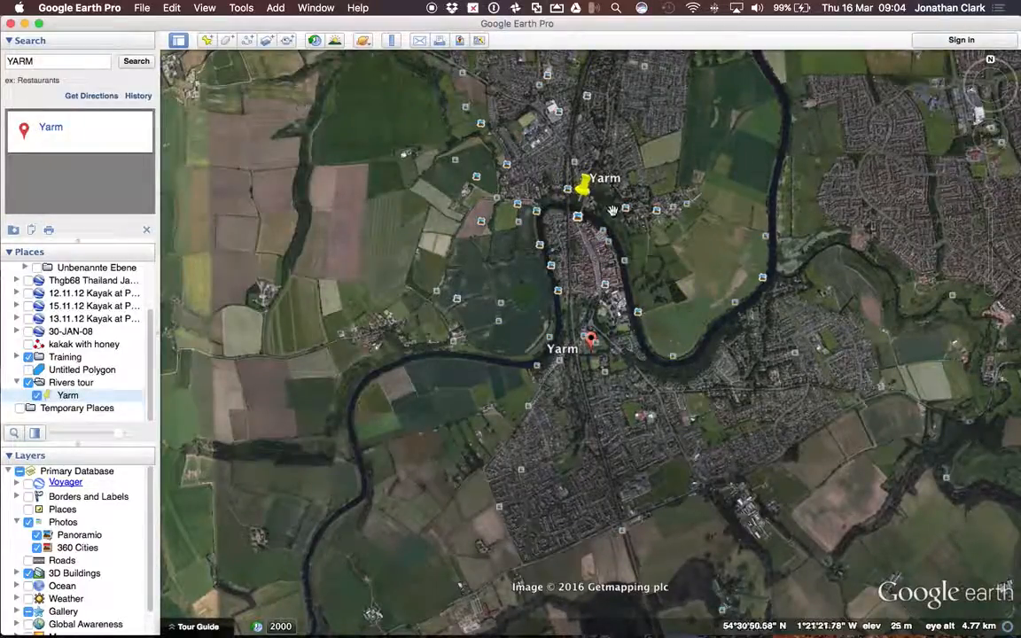
Step: Change the Yarm placemark's icon to the blue water waves symbol and save the placemark
right_click(585, 185)
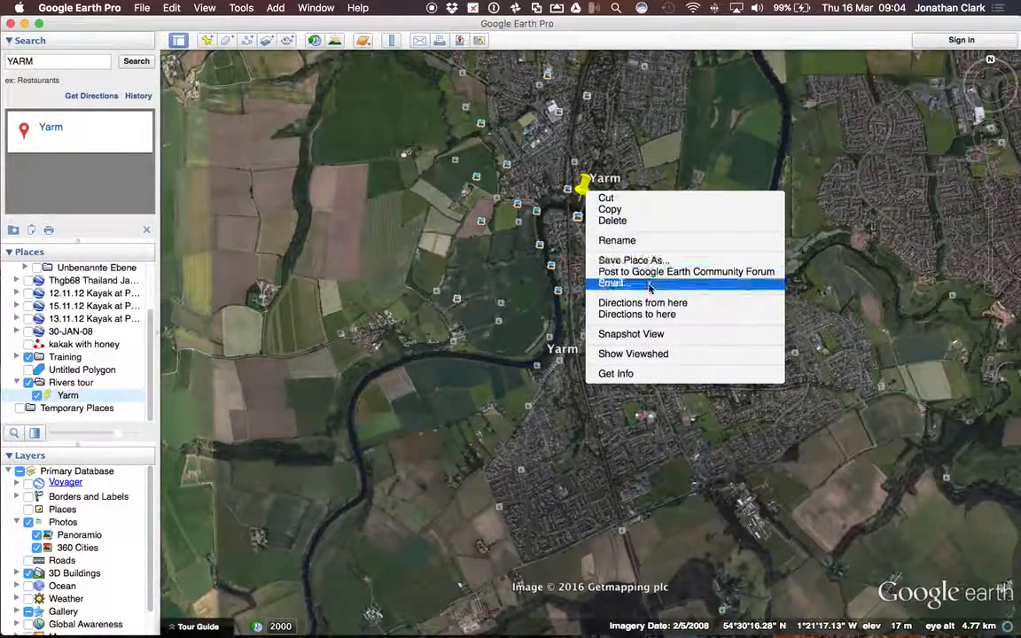
left_click(656, 373)
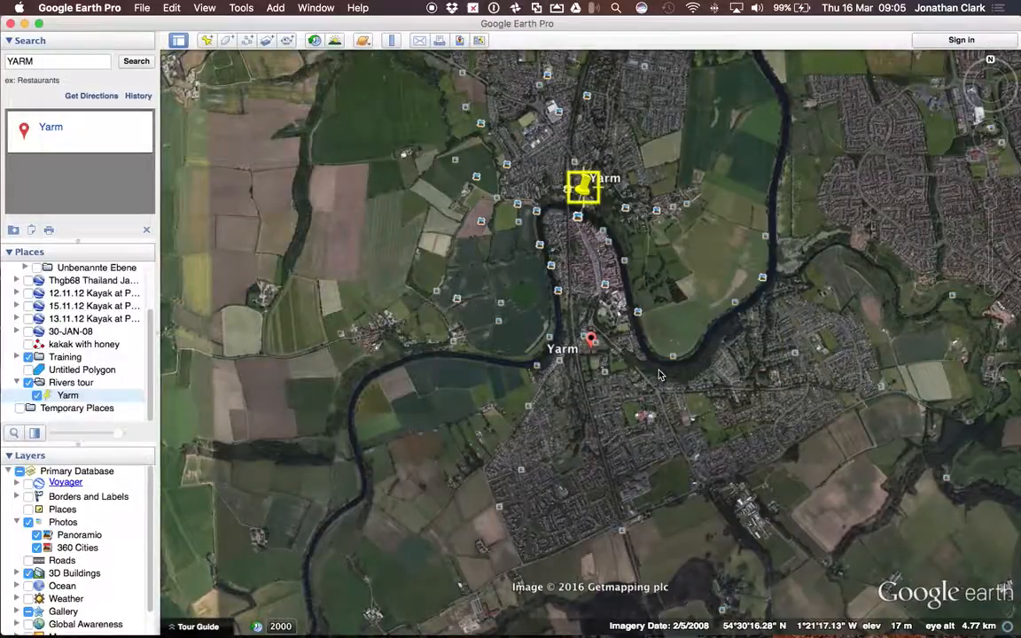
left_click(406, 88)
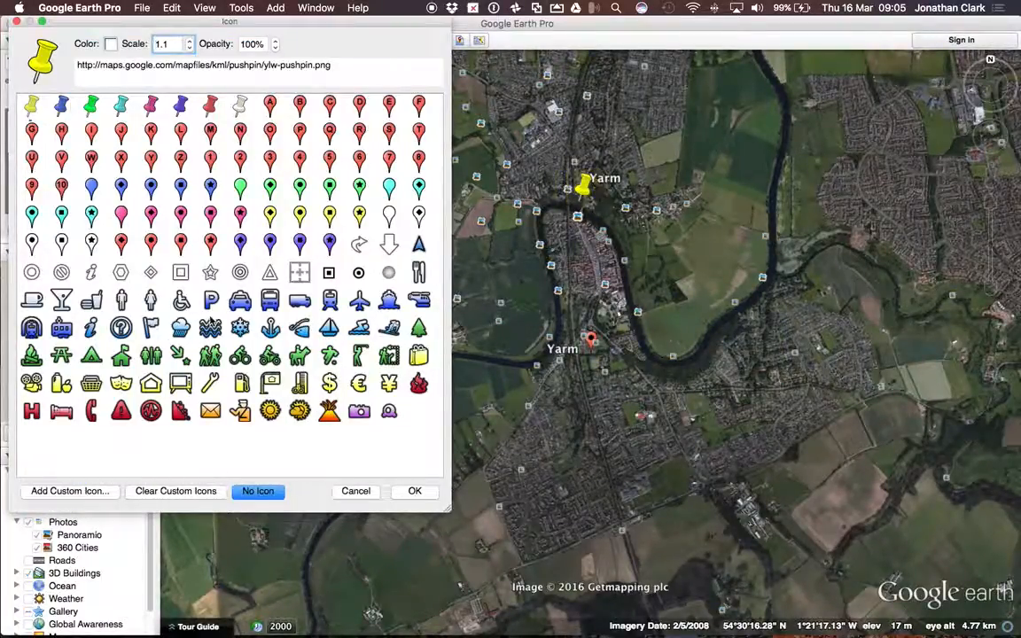
left_click(210, 328)
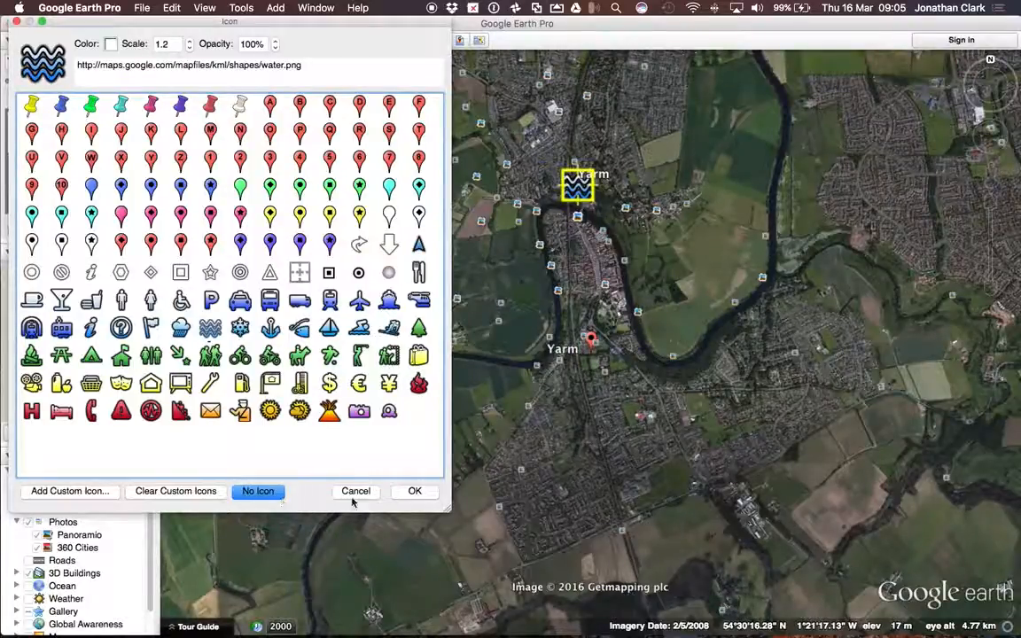
left_click(412, 492)
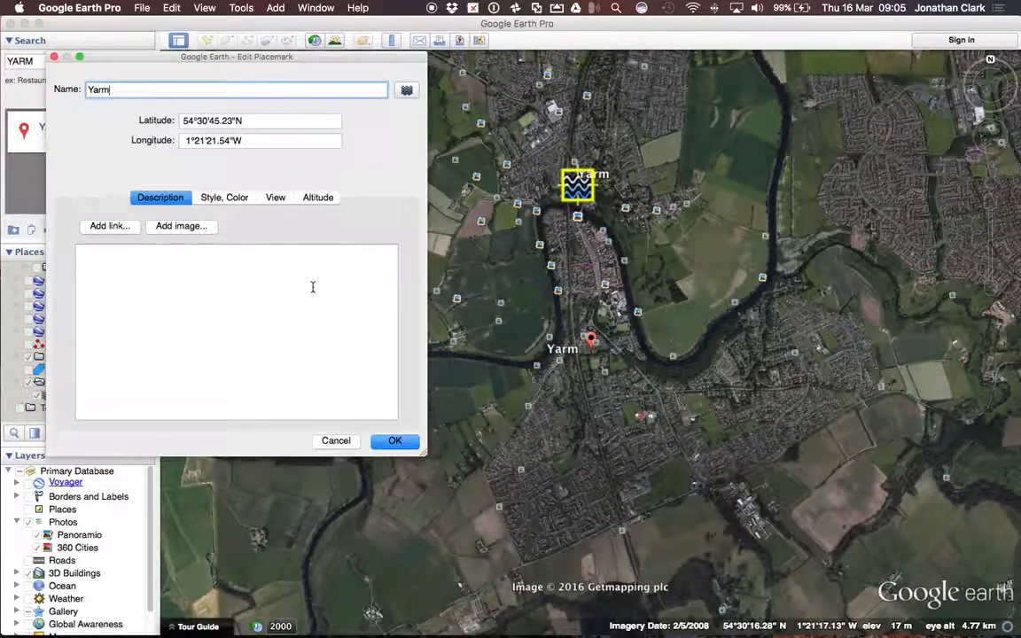
left_click(257, 294)
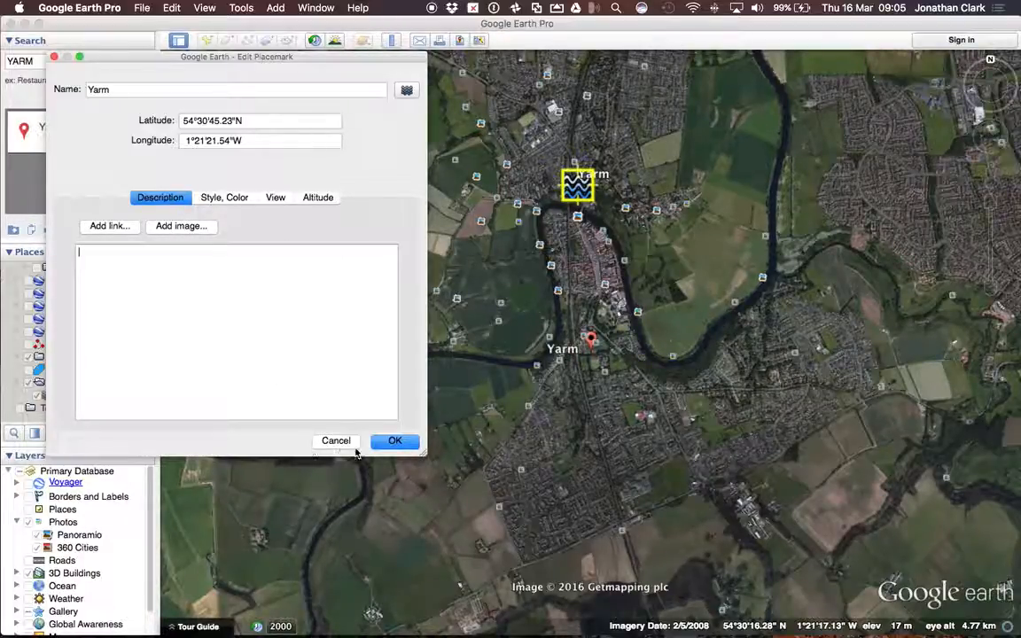
left_click(408, 441)
key("ctrl+Left")
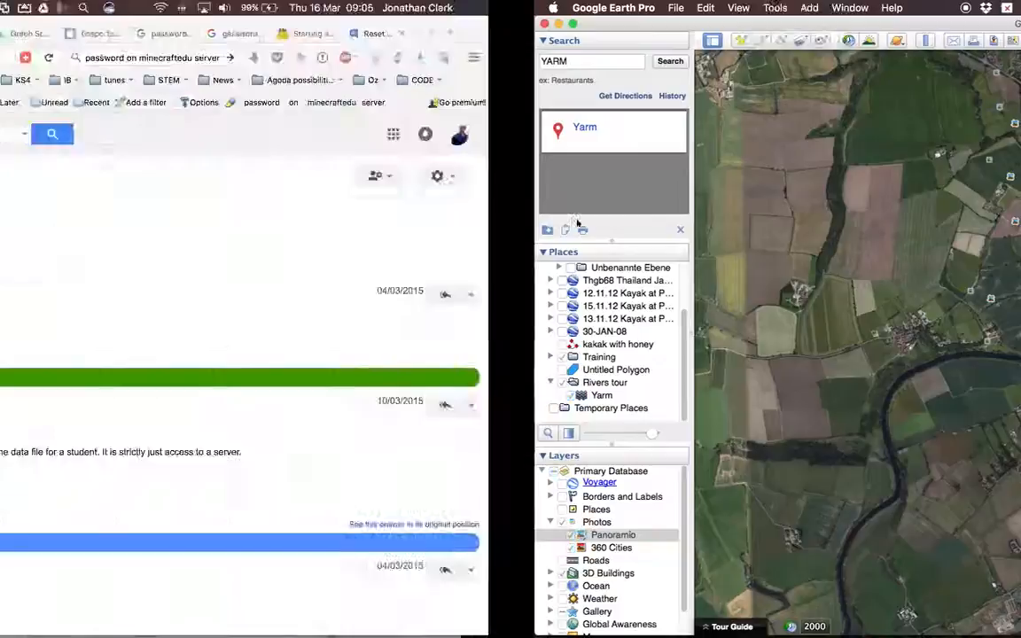
key("ctrl+Right")
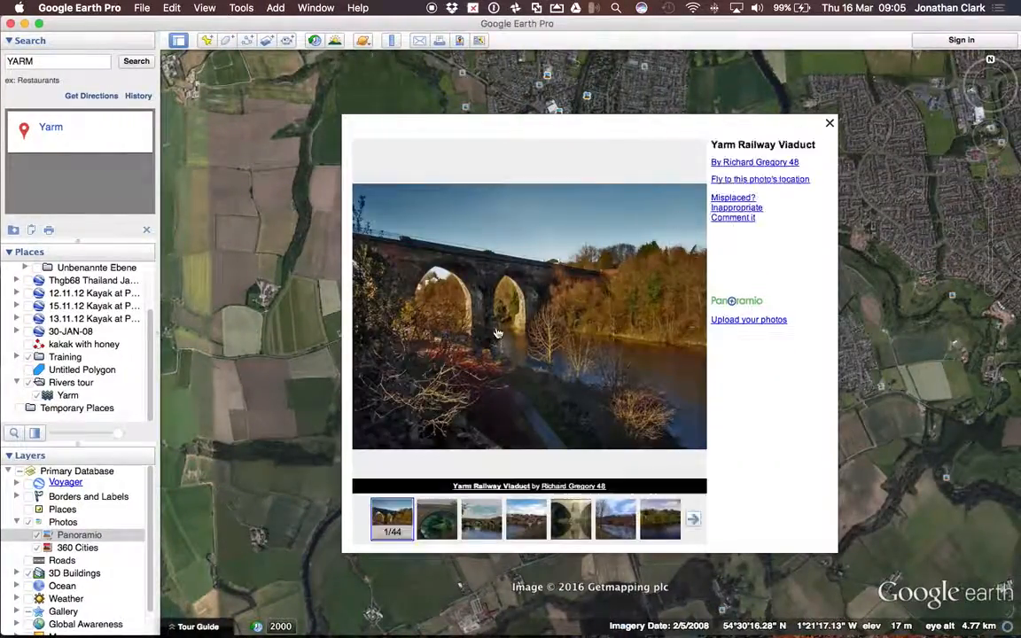
Step: Browse the Panoramio photos of the Yarm viaduct and bridge, and close the photo viewer
left_click(438, 529)
left_click(479, 521)
left_click(526, 520)
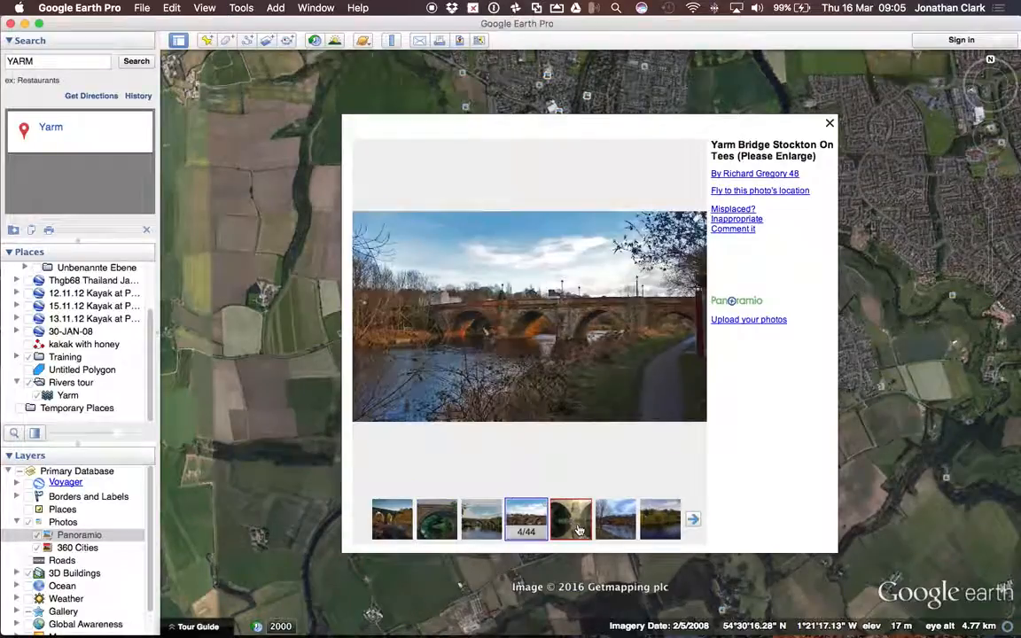
left_click(830, 122)
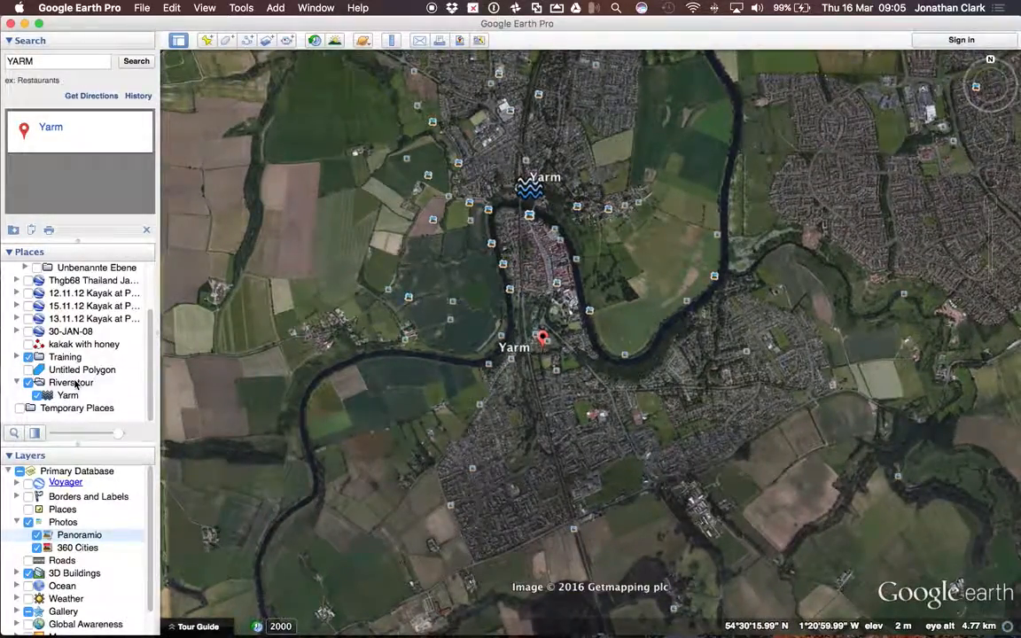
Step: Add a placemark named "bridge" to the Rivers tour folder, positioned where the road bridge crosses the river at Yarm
left_click(88, 384)
left_click_drag(503, 420, 626, 139)
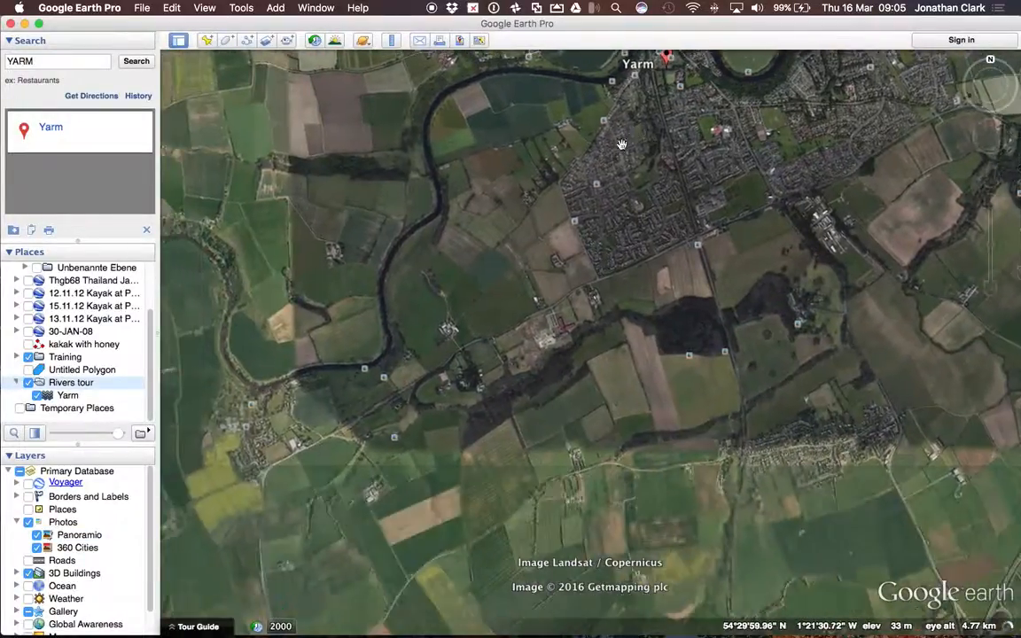
left_click_drag(354, 263, 727, 155)
left_click_drag(481, 296, 619, 467)
left_click_drag(508, 139, 606, 275)
left_click_drag(582, 425, 547, 209)
left_click_drag(780, 133, 603, 441)
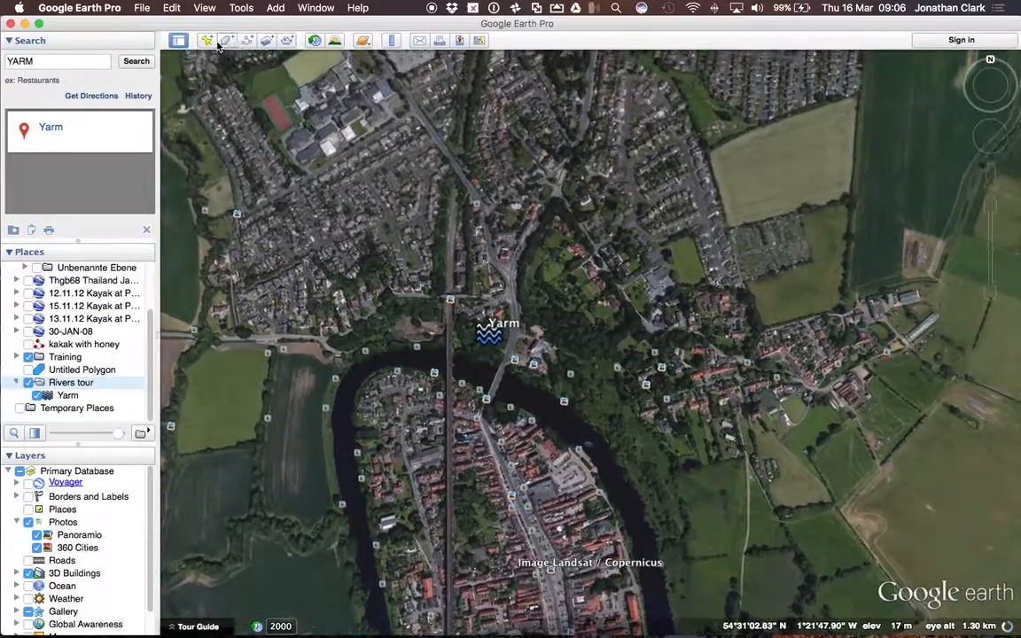
left_click(207, 40)
left_click_drag(589, 337, 497, 435)
left_click(201, 91)
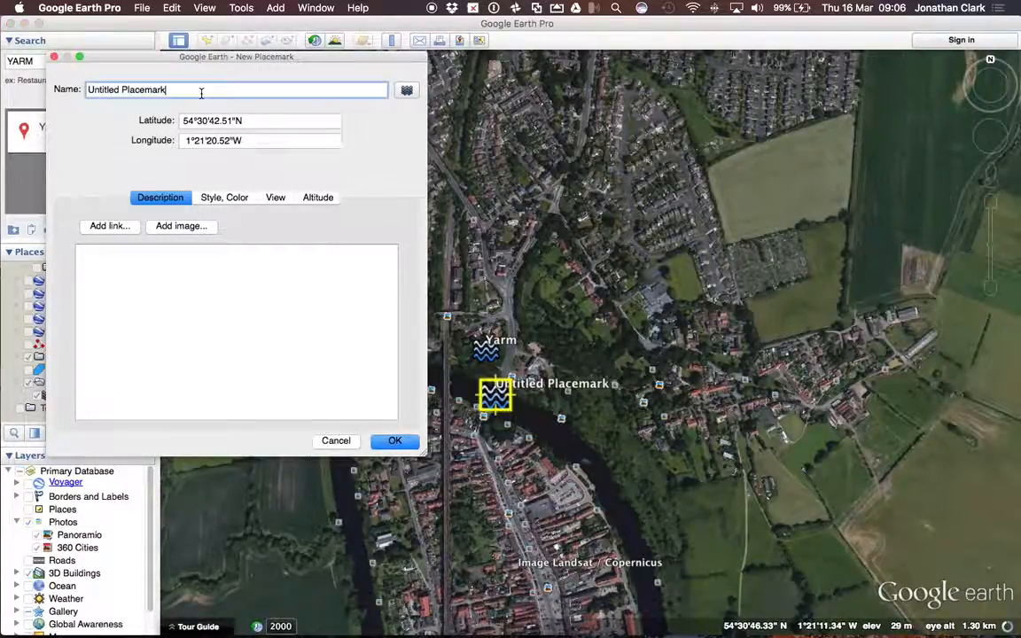
type("bridge")
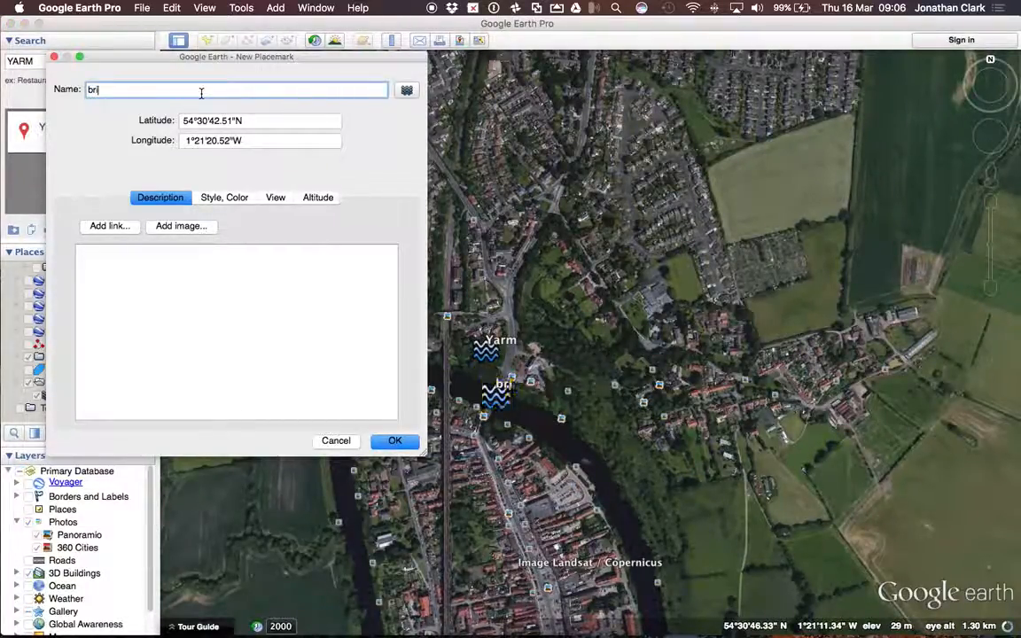
left_click(393, 441)
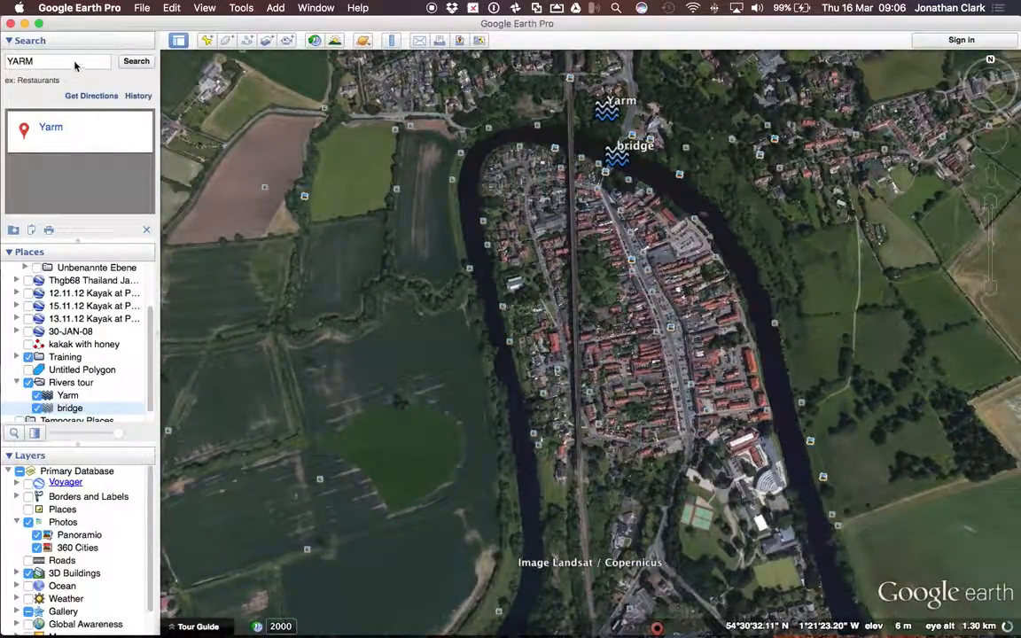
Step: Search for London and fly to it
double_click(74, 63)
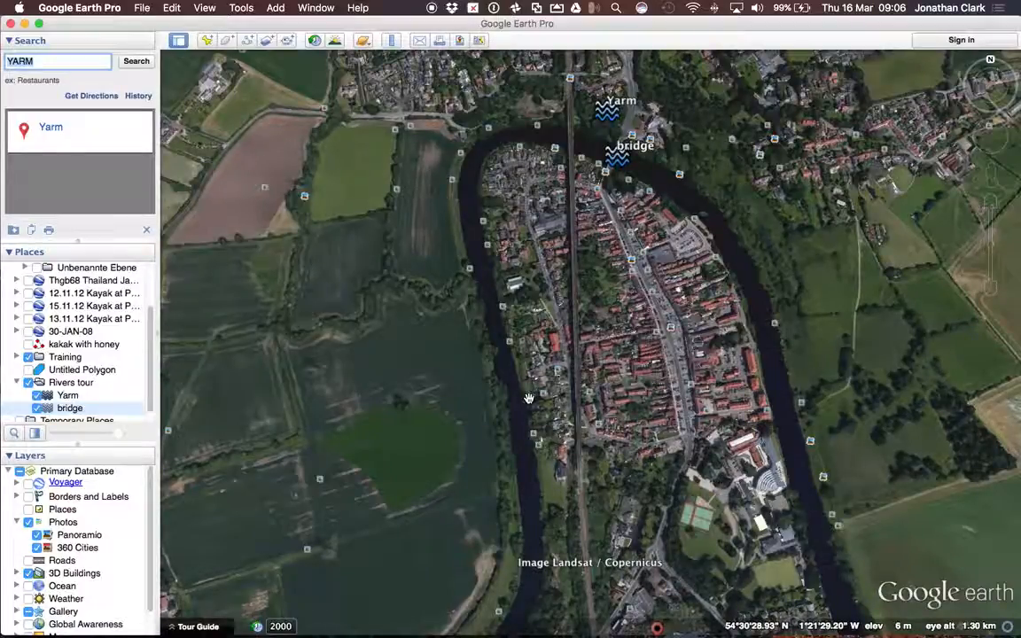
type("London")
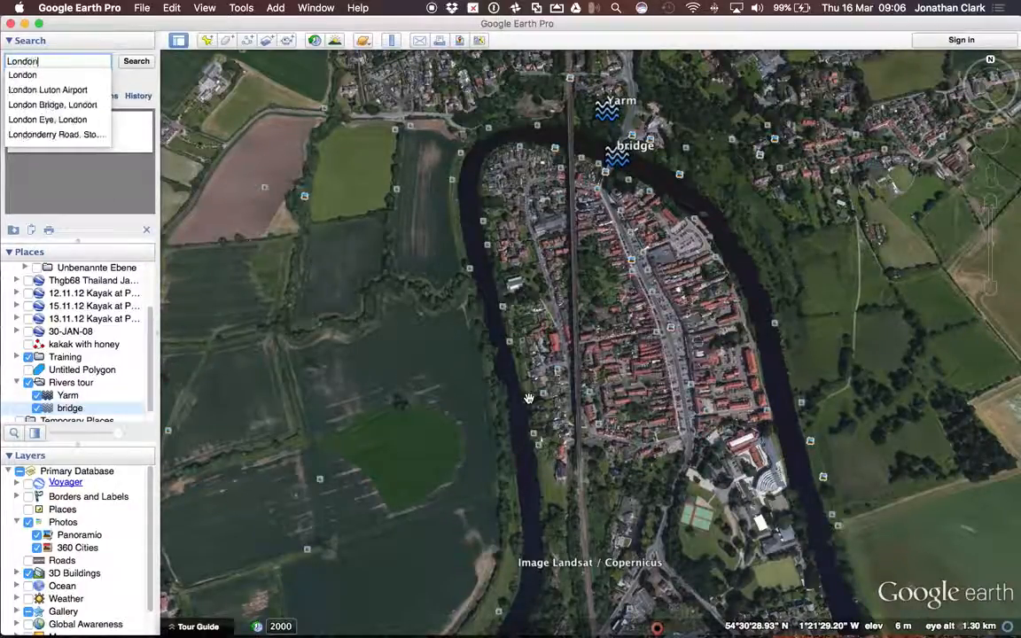
key("Return")
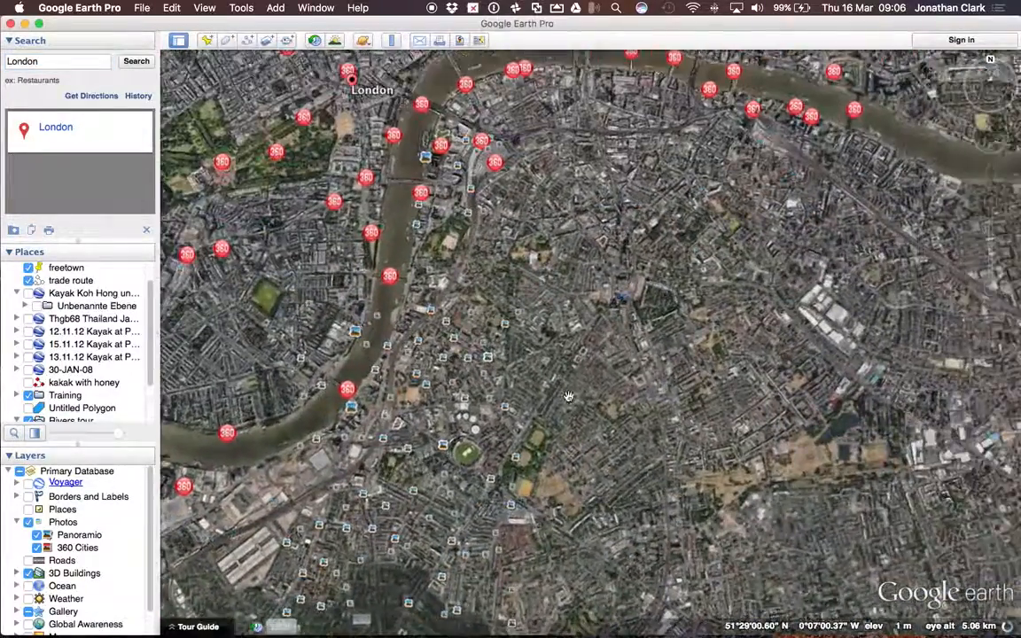
Step: Create a new placemark inside the Thames meander west of the white dome, with the purple pushpin icon, and move it onto the park
left_click_drag(569, 397, 235, 431)
left_click_drag(833, 289, 506, 262)
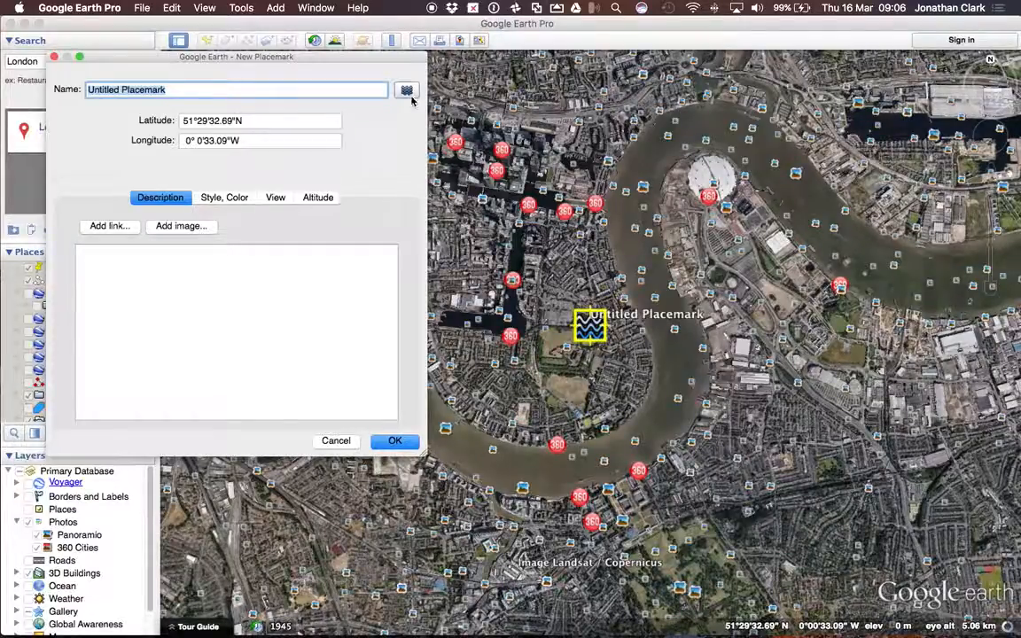
left_click(406, 90)
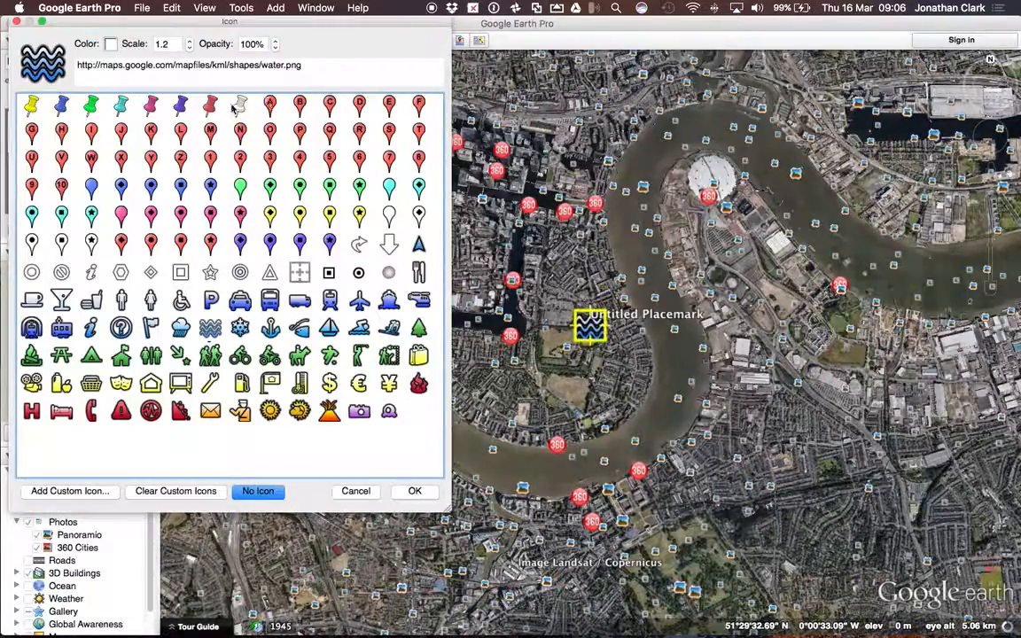
left_click(180, 105)
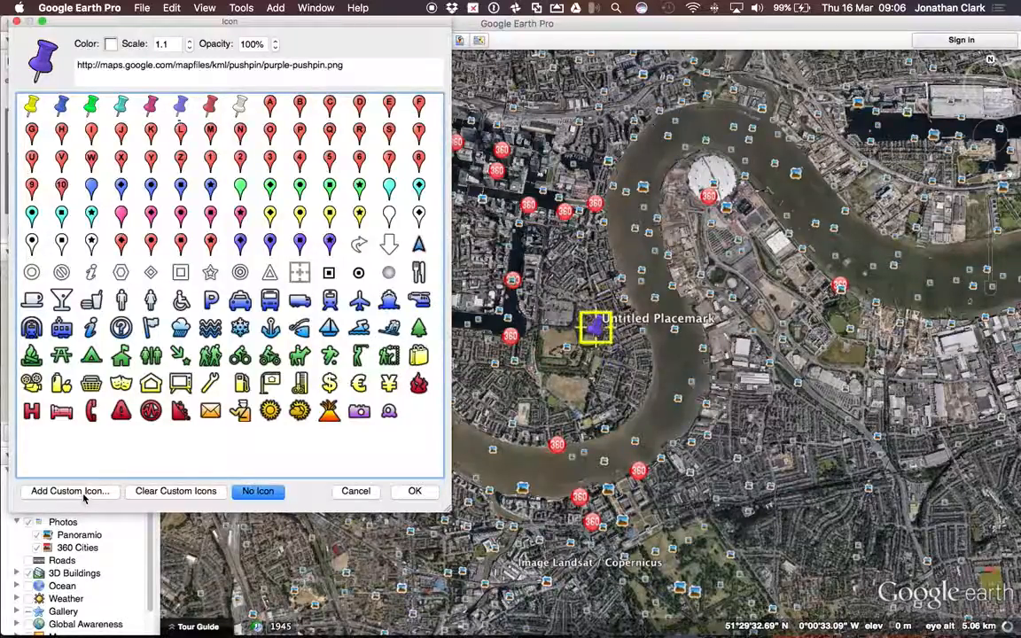
left_click(414, 491)
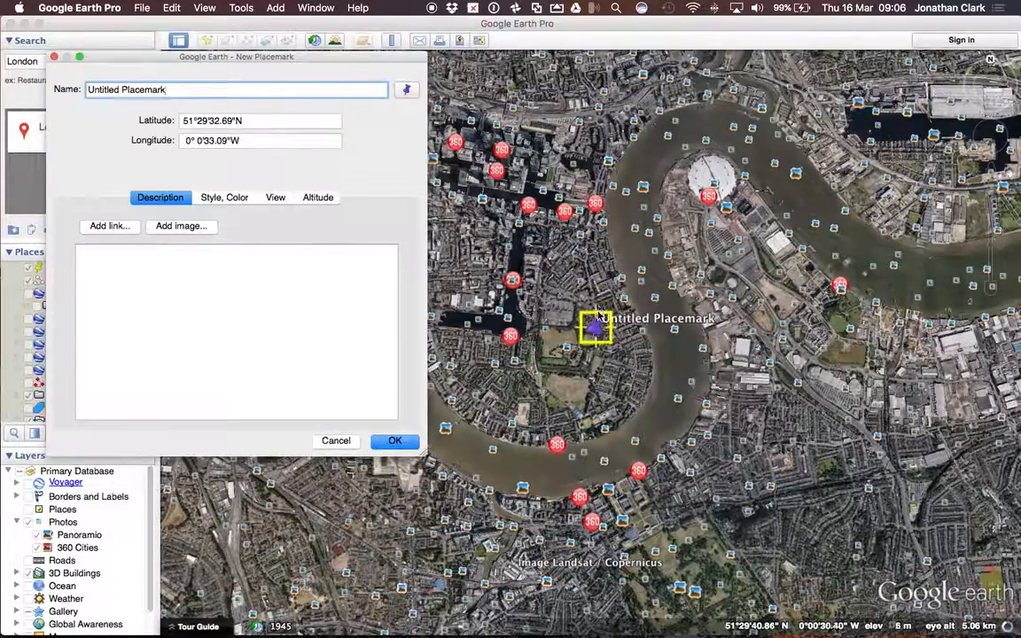
left_click_drag(598, 314, 567, 359)
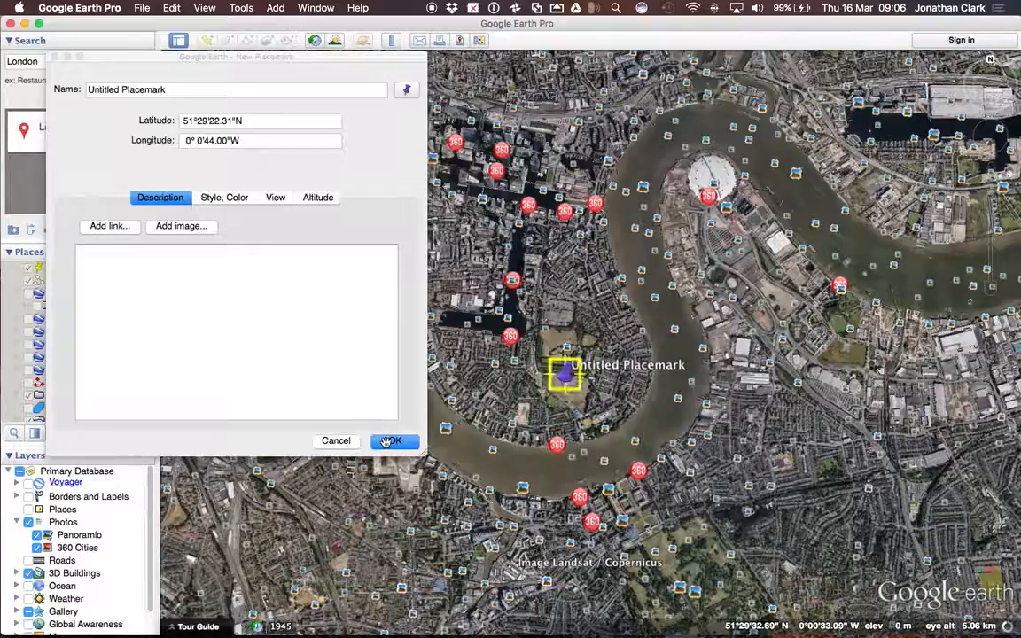
Step: Set the tilt of the new placemark's saved view to 50 degrees
left_click(278, 199)
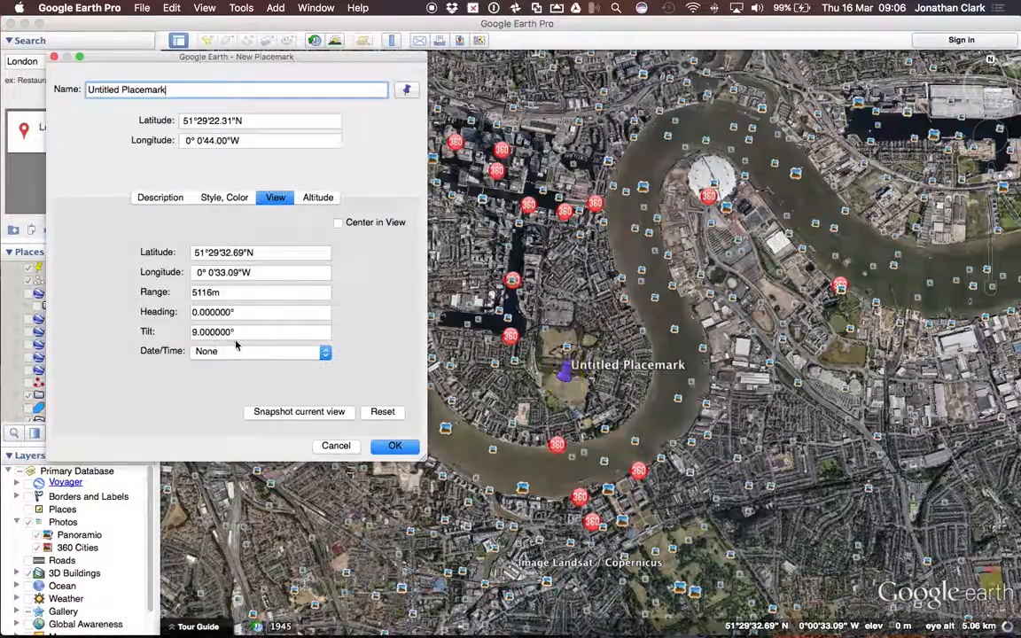
left_click(198, 331)
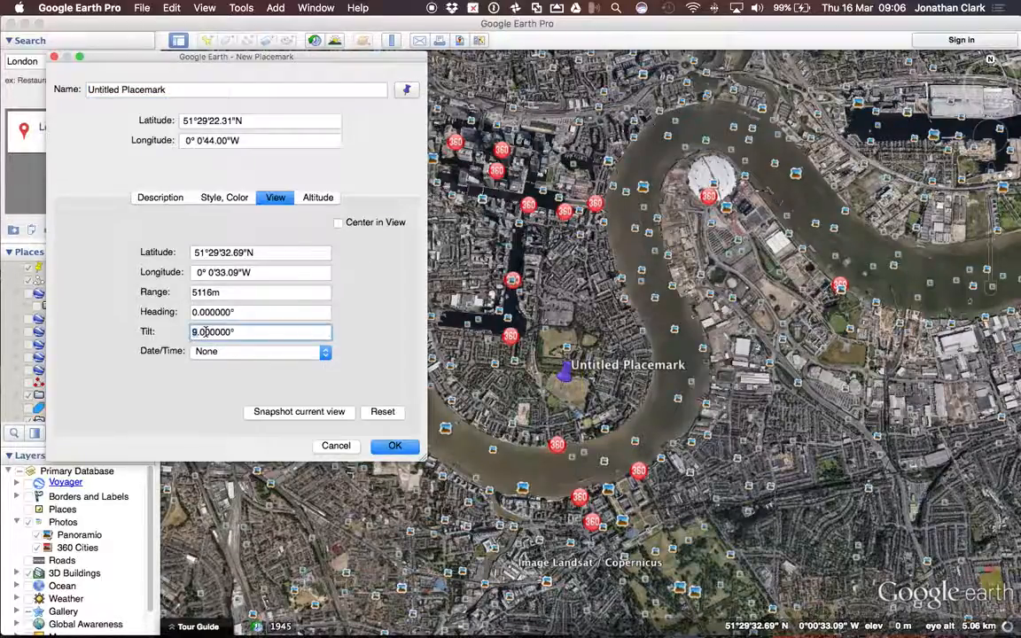
type("5")
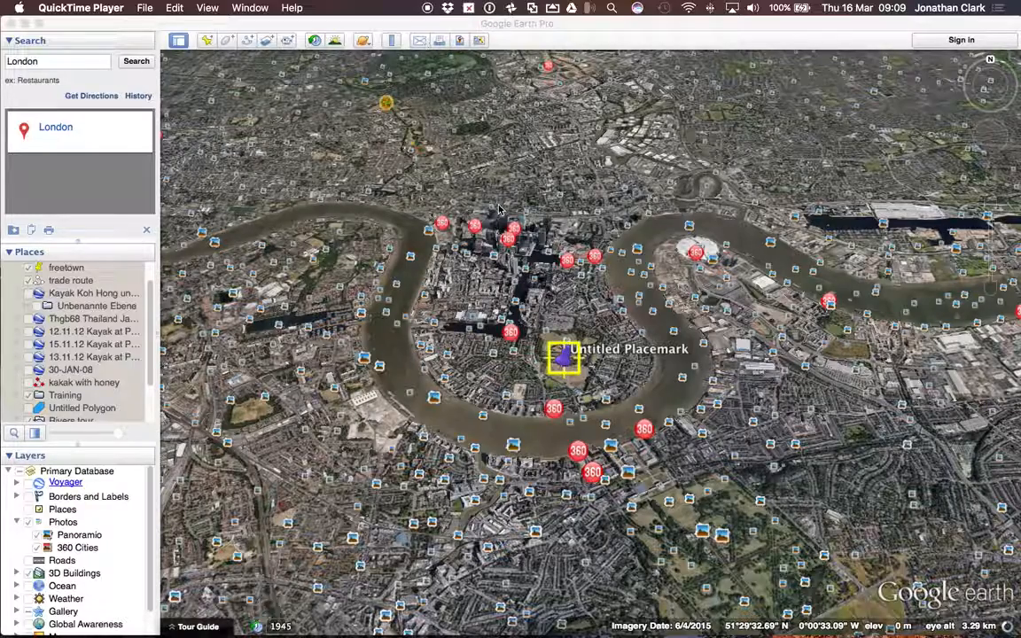
double_click(556, 367)
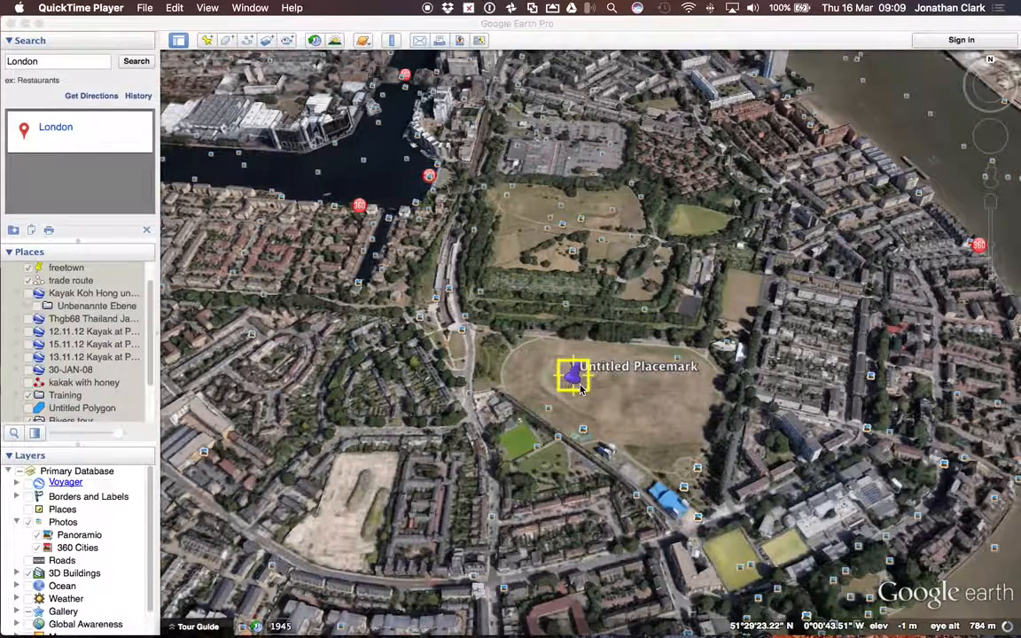
scroll(577, 382, "up", 2)
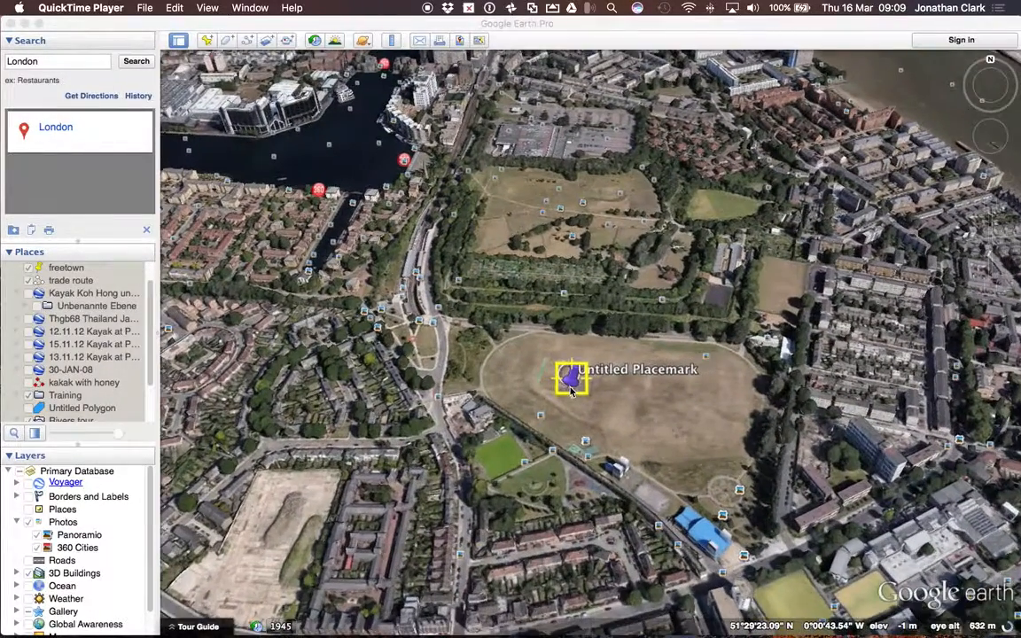
left_click(571, 392)
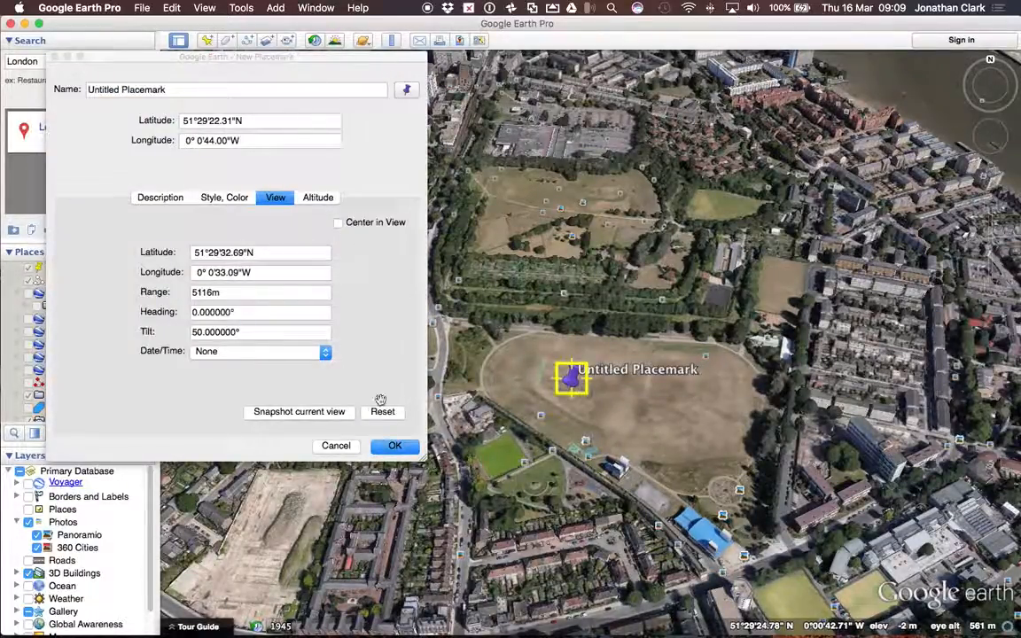
Step: Name the new placemark "London"
left_click(235, 90)
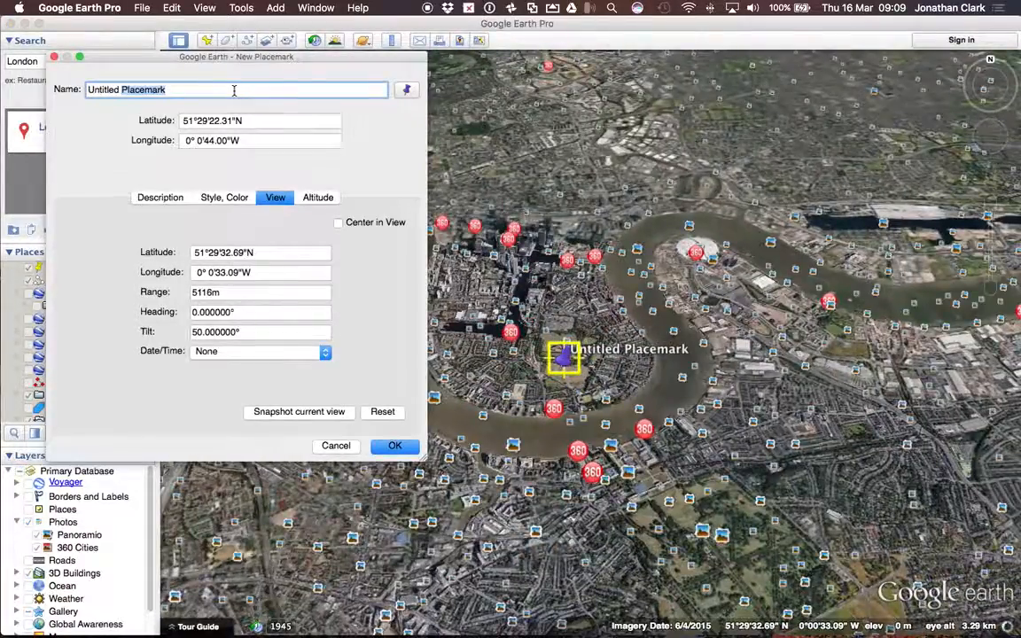
left_click(228, 89)
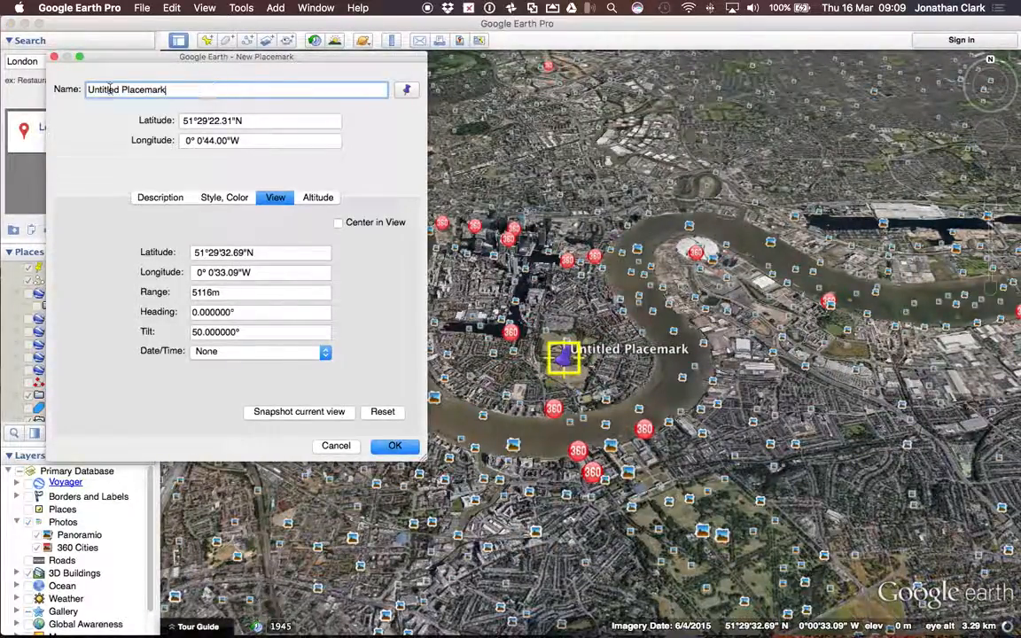
key("super+a")
type("Lond")
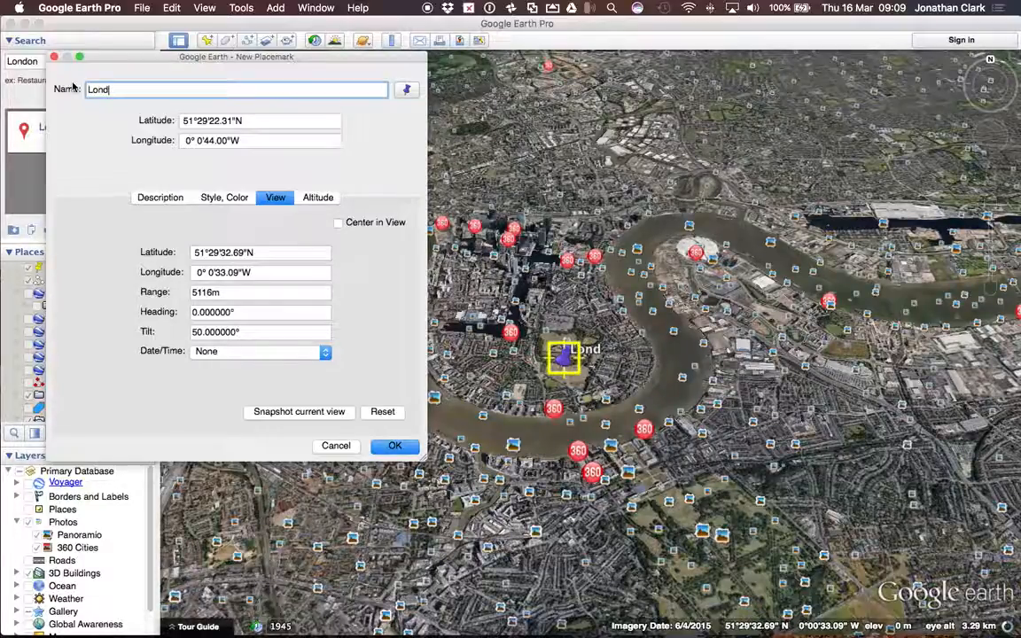
type("om")
key("BackSpace")
key("BackSpace")
type("n")
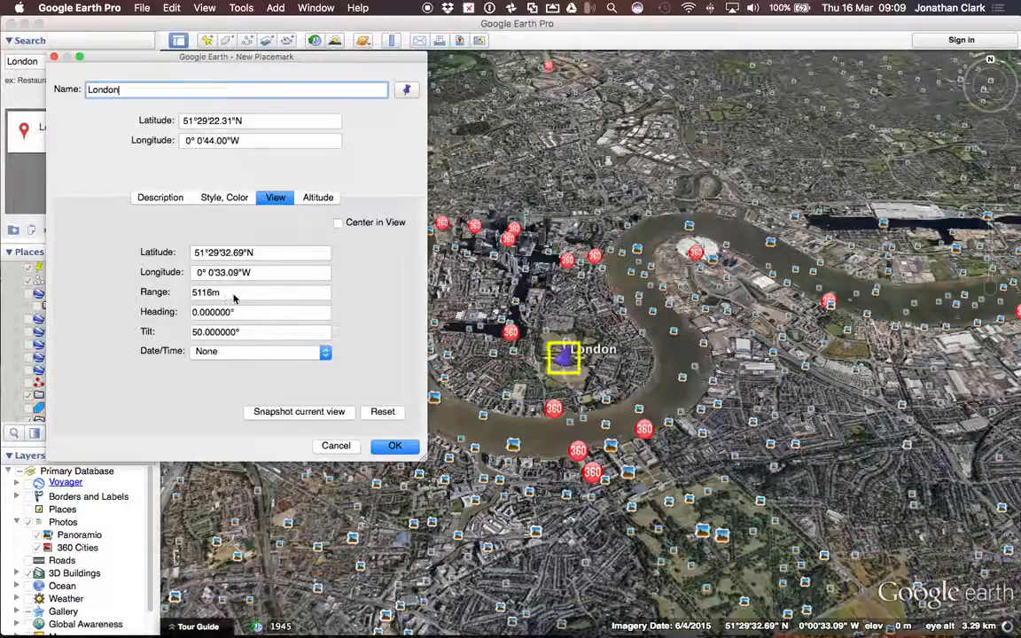
Step: Try a view range of 3000m for the London placemark and centre the placemark in the view
left_click_drag(214, 296, 173, 295)
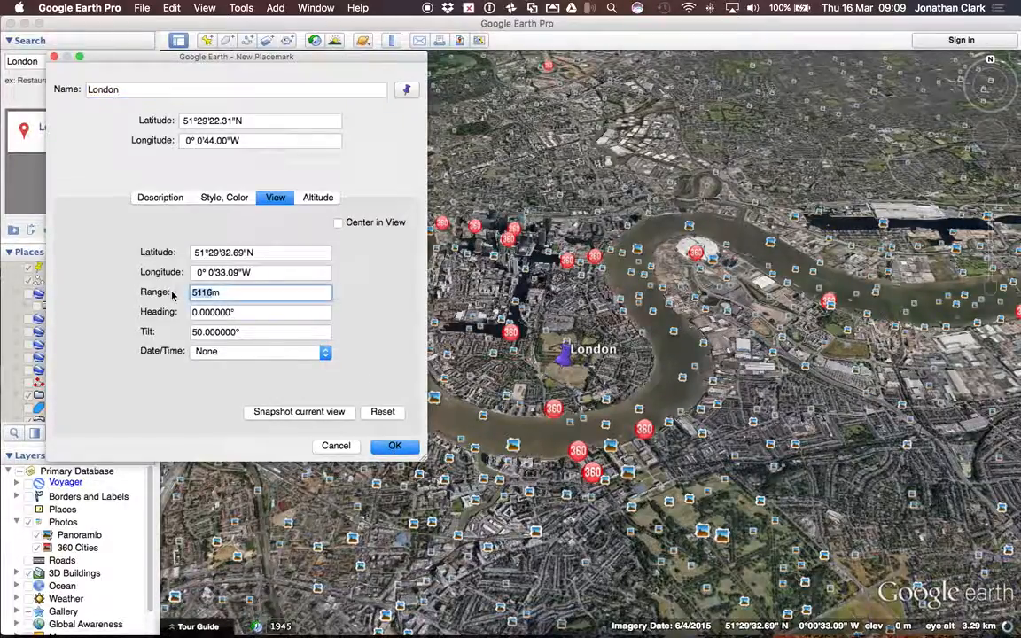
type("3000m")
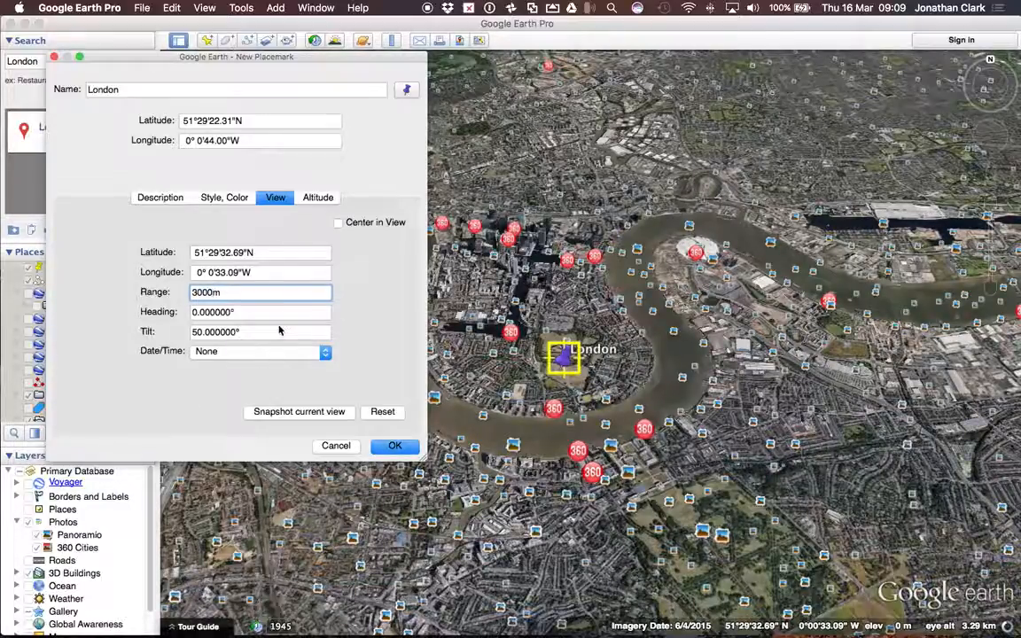
left_click(338, 222)
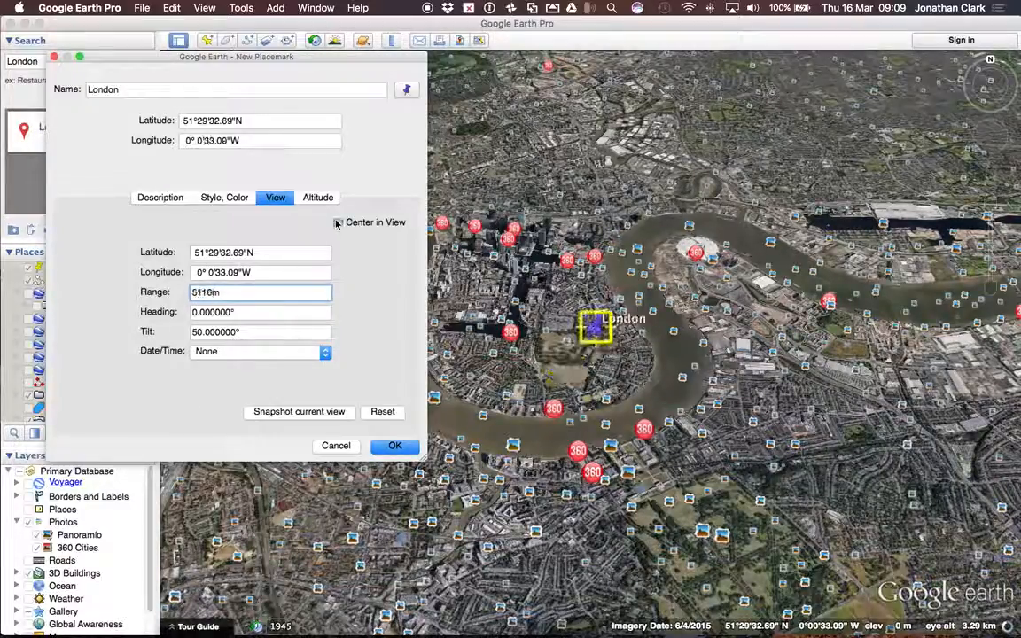
Step: Review the London placemark's altitude, description, style and view settings, and save the placemark
left_click(315, 199)
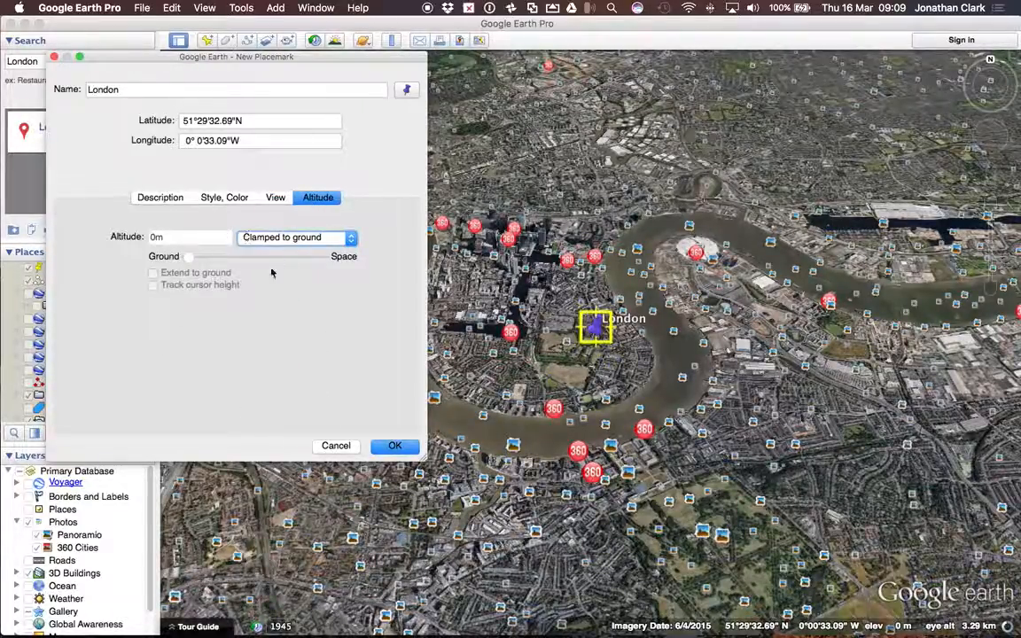
left_click(163, 195)
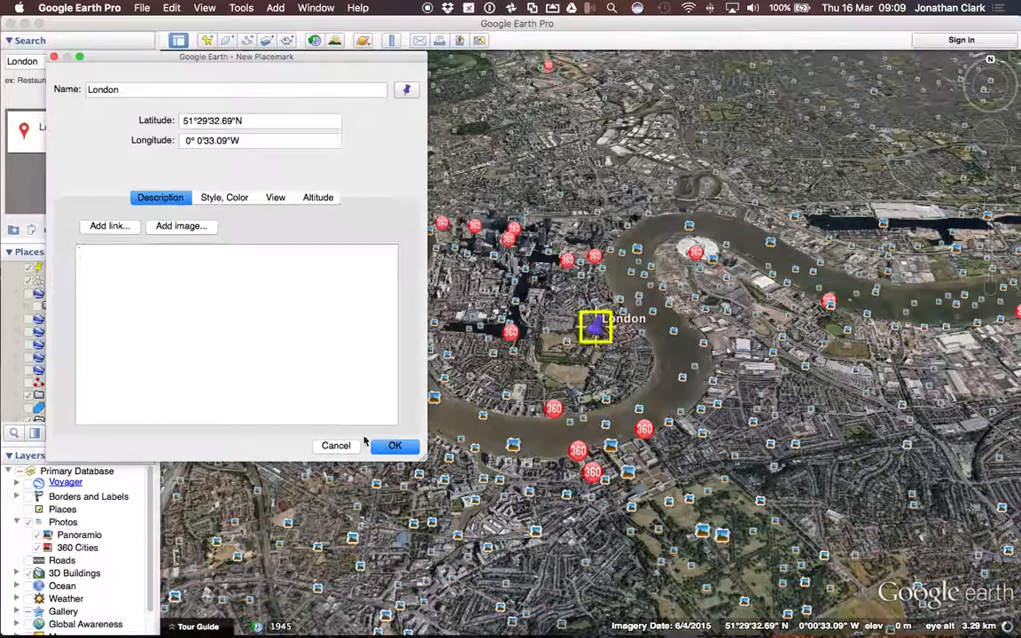
left_click(217, 197)
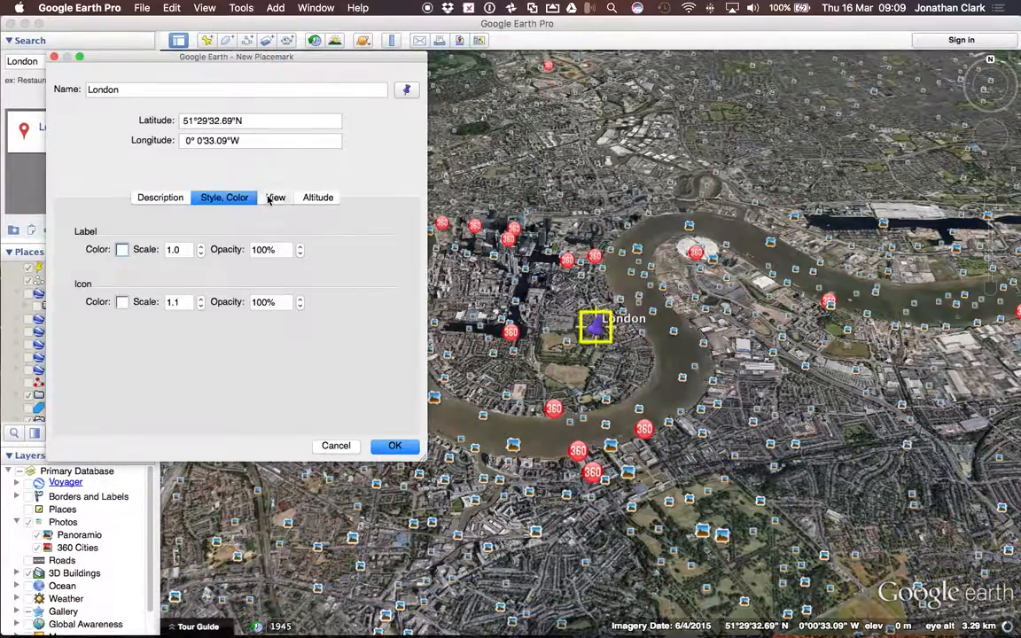
left_click(275, 197)
double_click(200, 331)
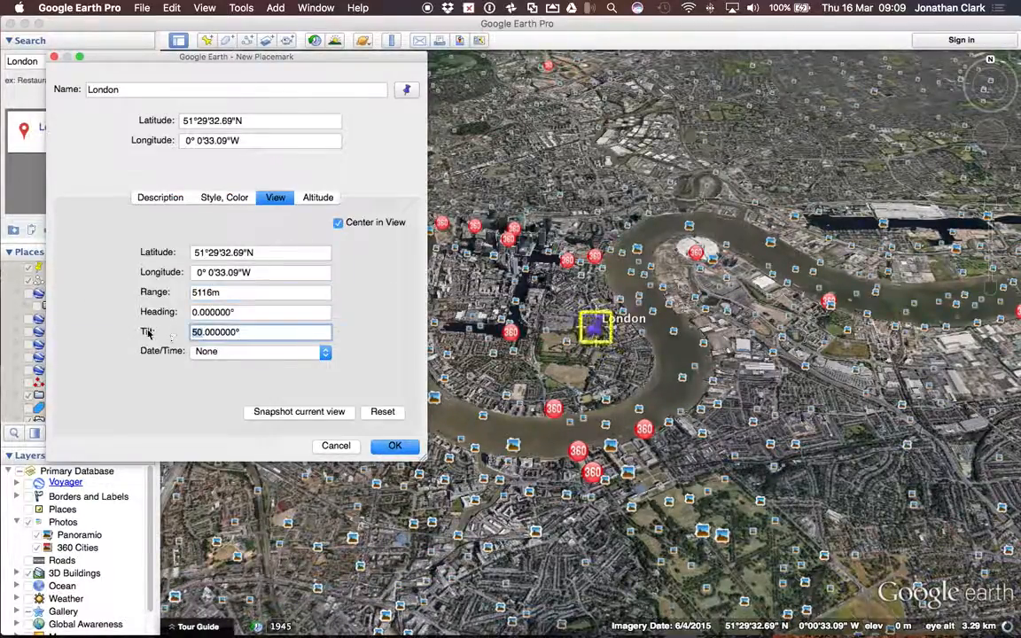
left_click(394, 446)
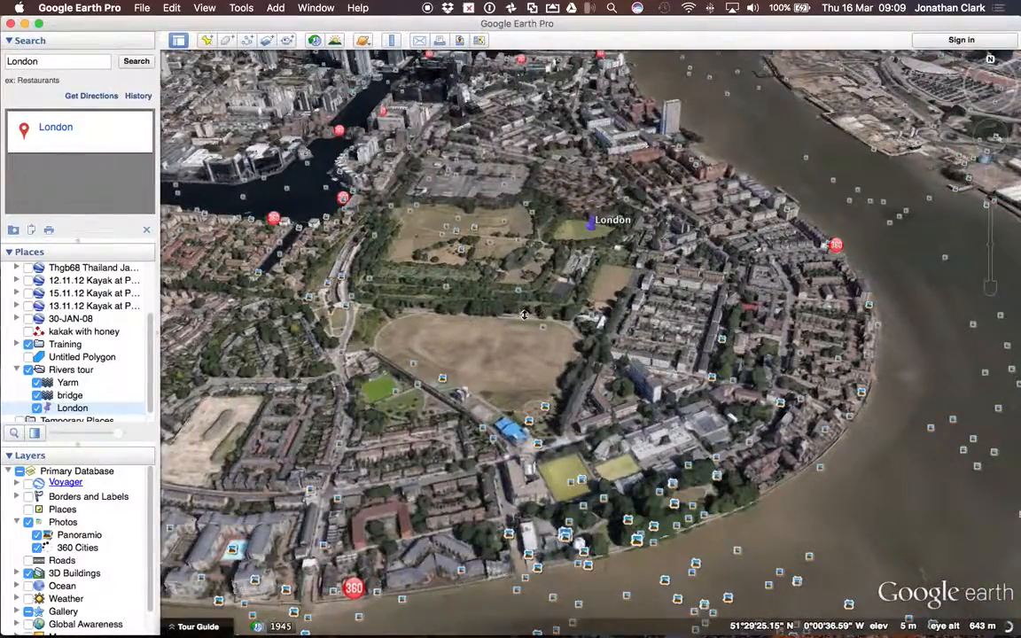
Step: Look around the London placemark from different angles and fly back to the Yarm placemark
middle_click_drag(525, 315, 530, 226)
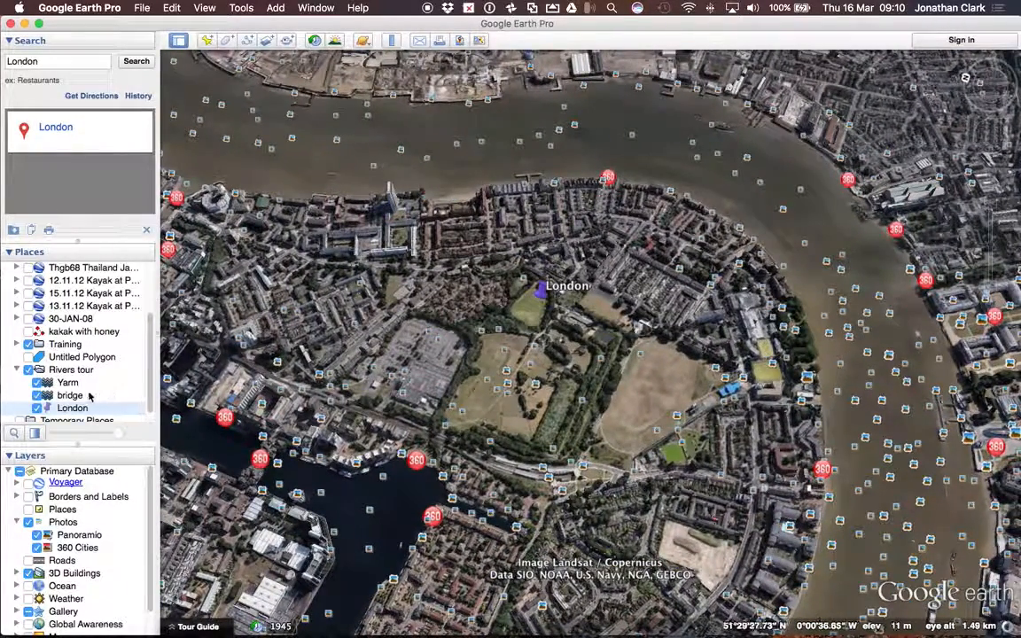
left_click(67, 383)
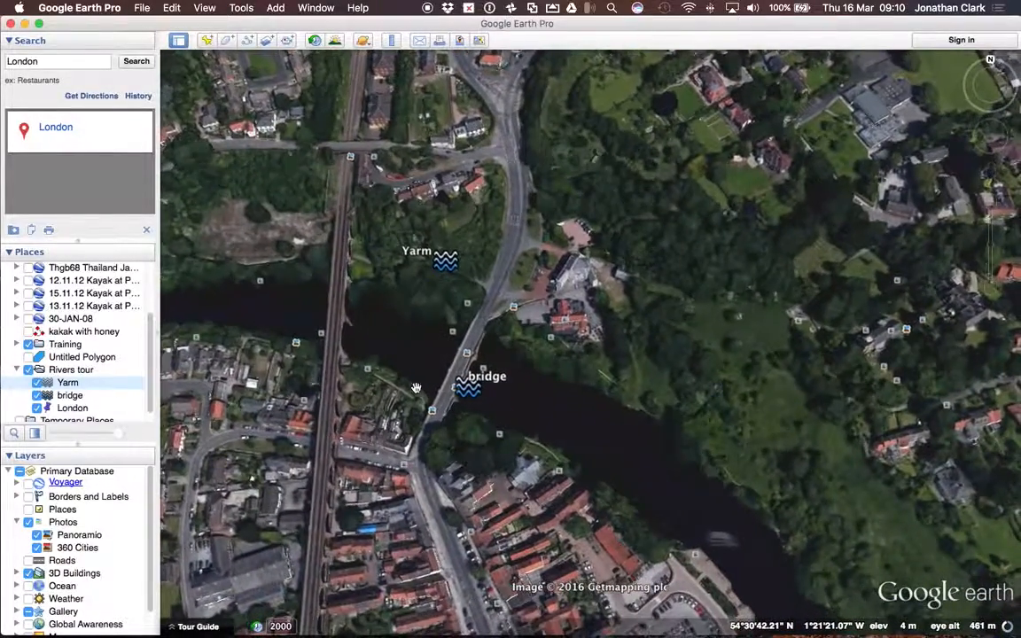
Step: Look at the river bend and railway viaduct around the Yarm placemark from low, tilted angles
middle_click_drag(364, 325, 250, 373)
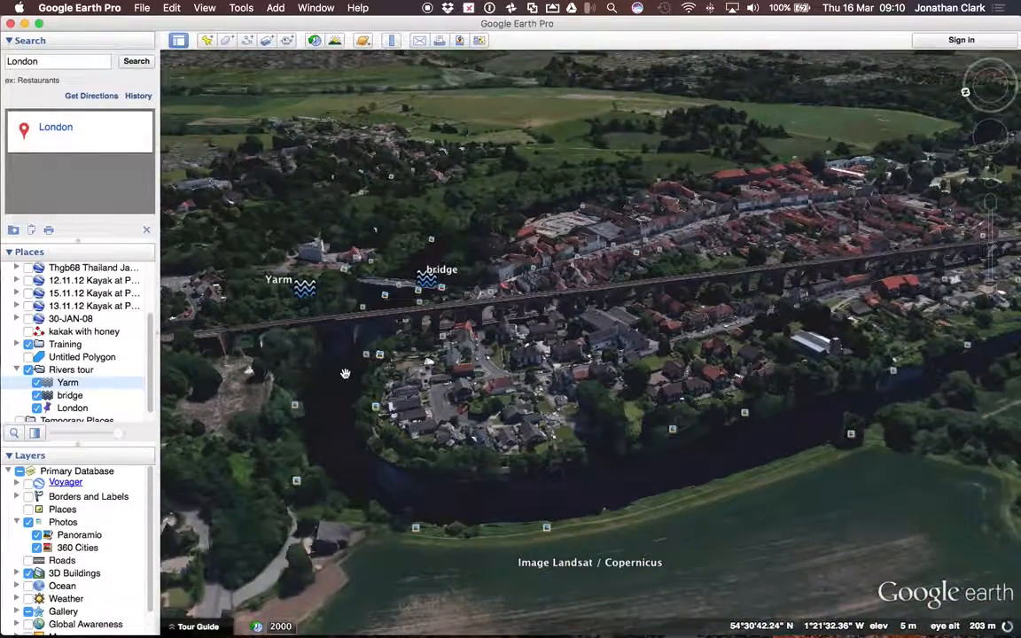
scroll(345, 373, "up", 3)
scroll(345, 372, "up", 5)
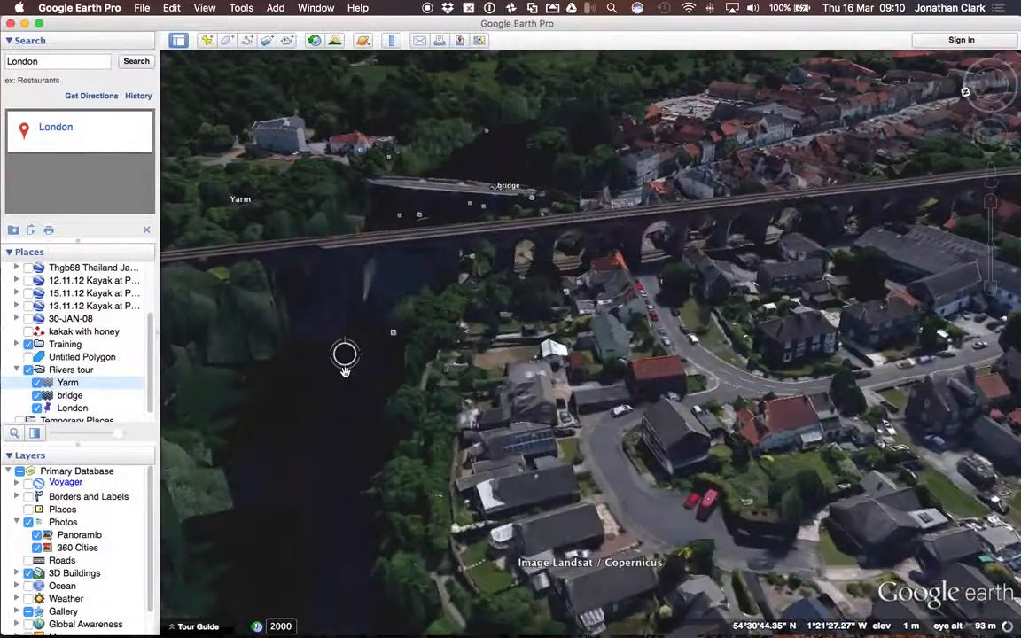
middle_click_drag(448, 306, 325, 347)
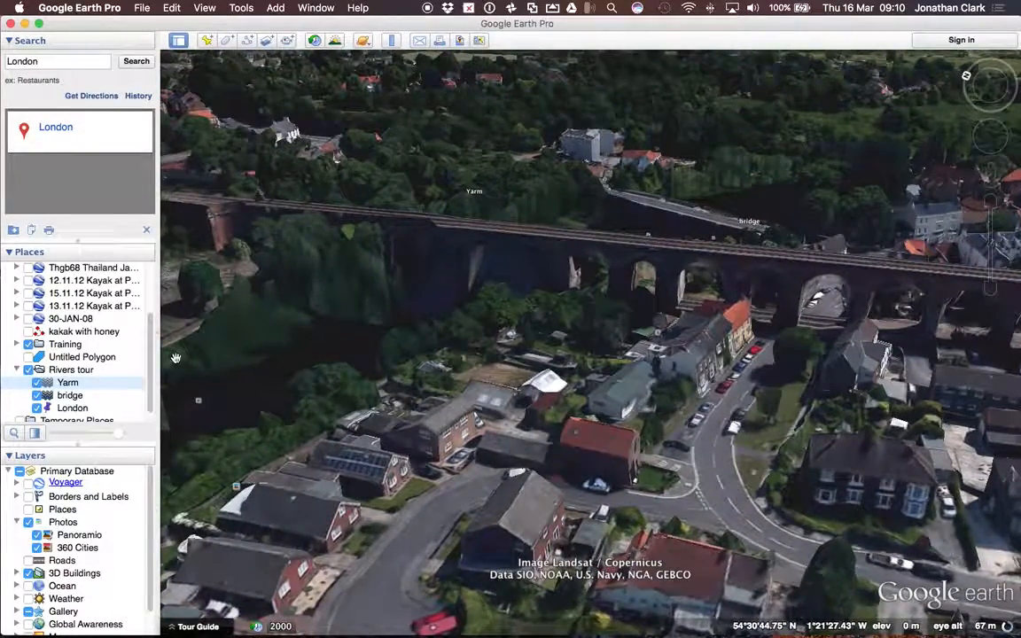
Step: Give the bridge placemark an oblique view centred on the bridge, with range about 468m, heading 119° and tilt 77°, and save it
double_click(71, 396)
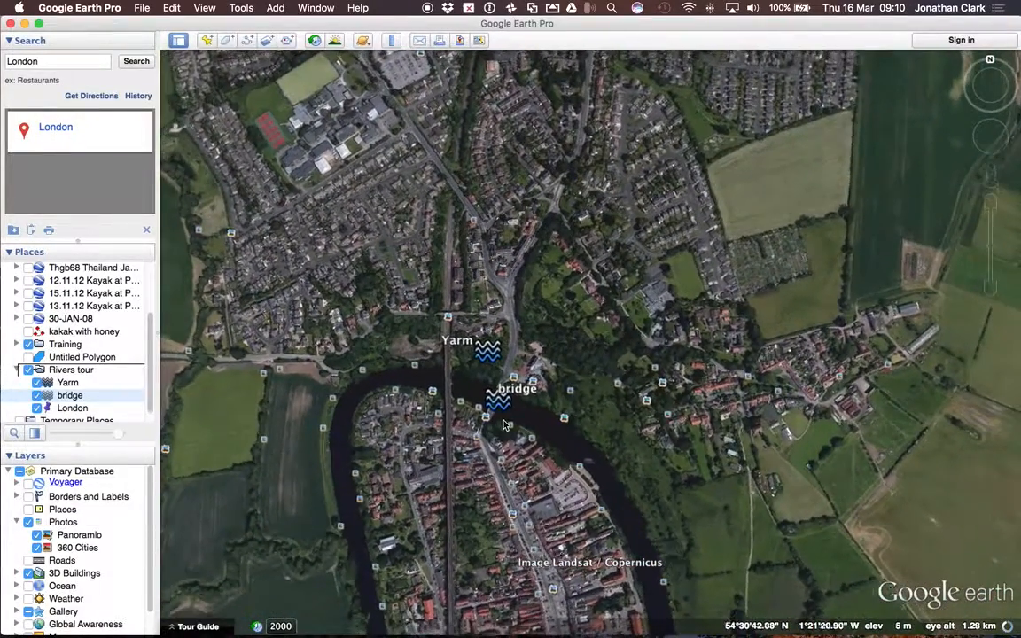
right_click(496, 397)
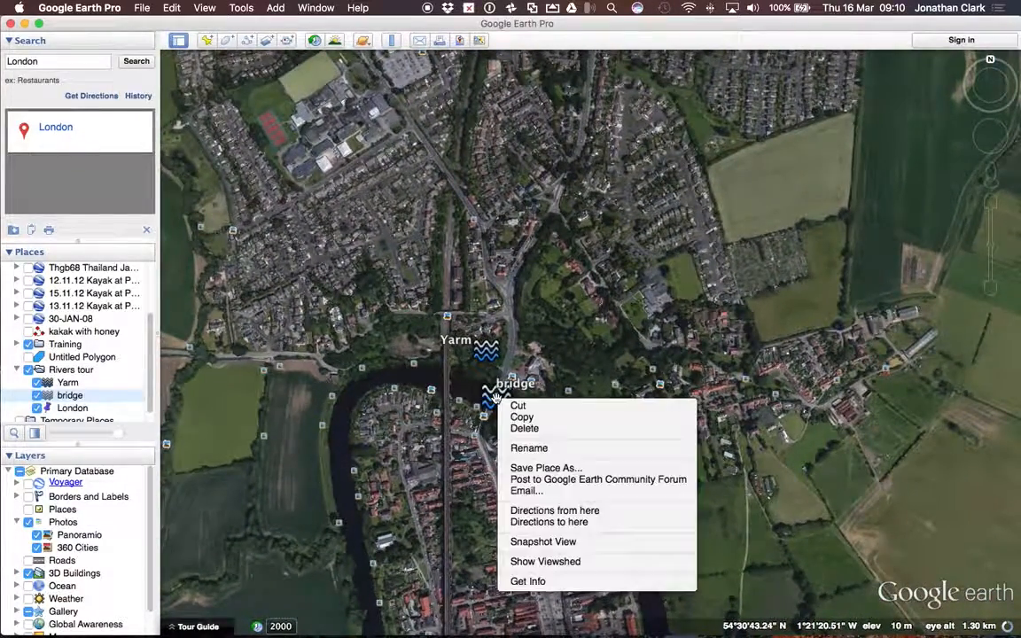
left_click(535, 582)
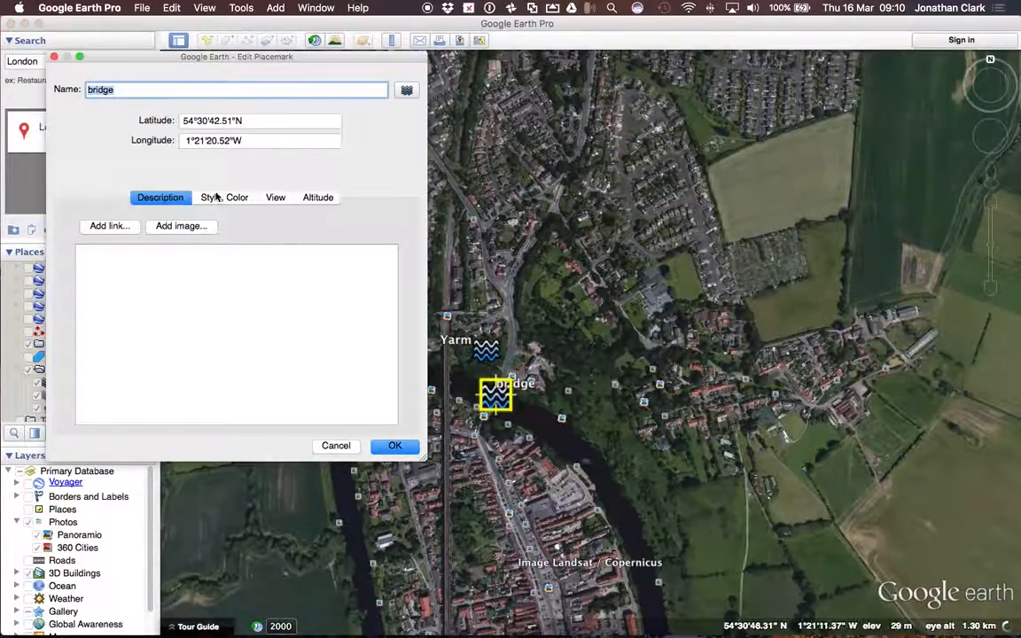
left_click(276, 198)
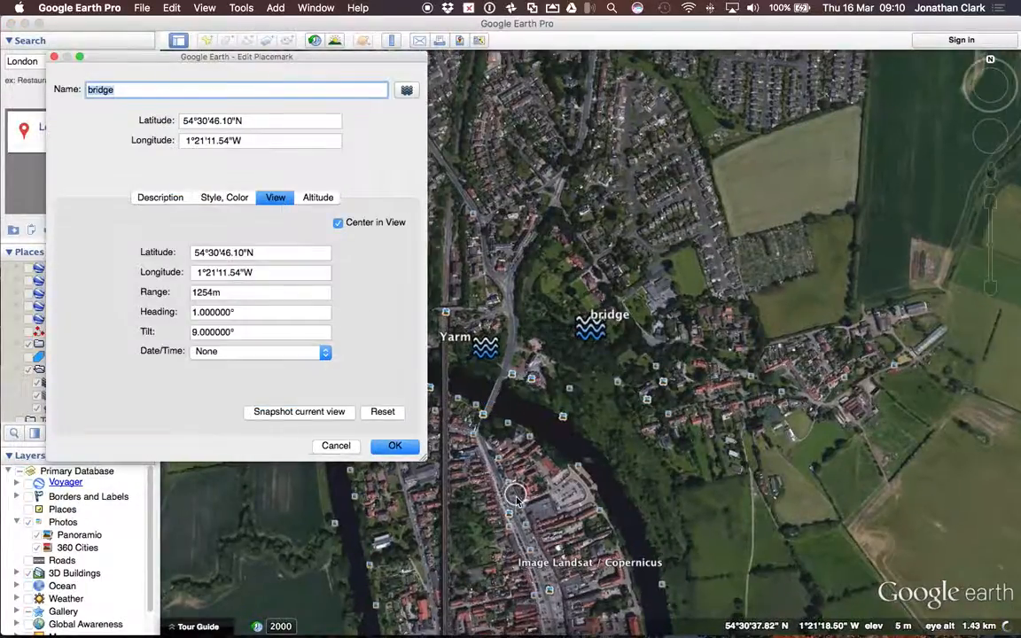
scroll(516, 499, "up", 3)
scroll(513, 342, "up", 5)
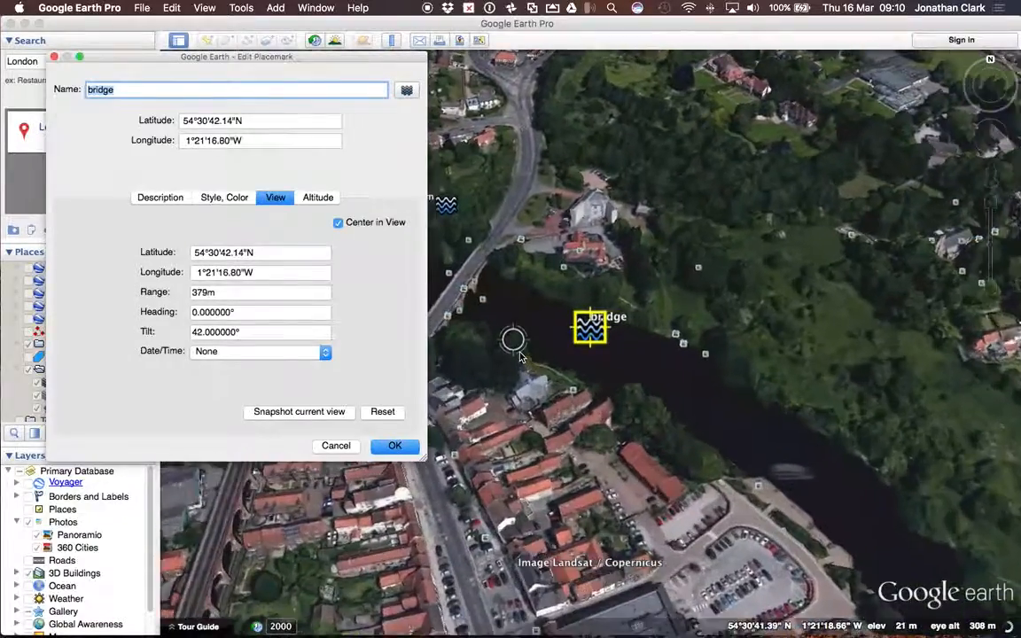
scroll(560, 344, "up", 5)
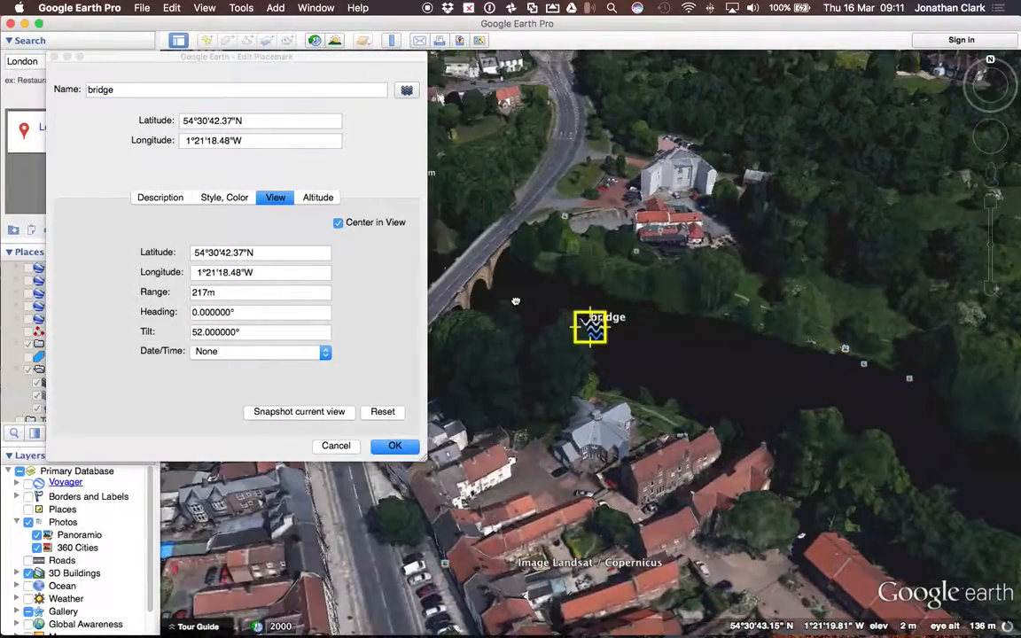
middle_click_drag(525, 301, 868, 218)
middle_click_drag(589, 430, 646, 613)
scroll(620, 585, "down", 5)
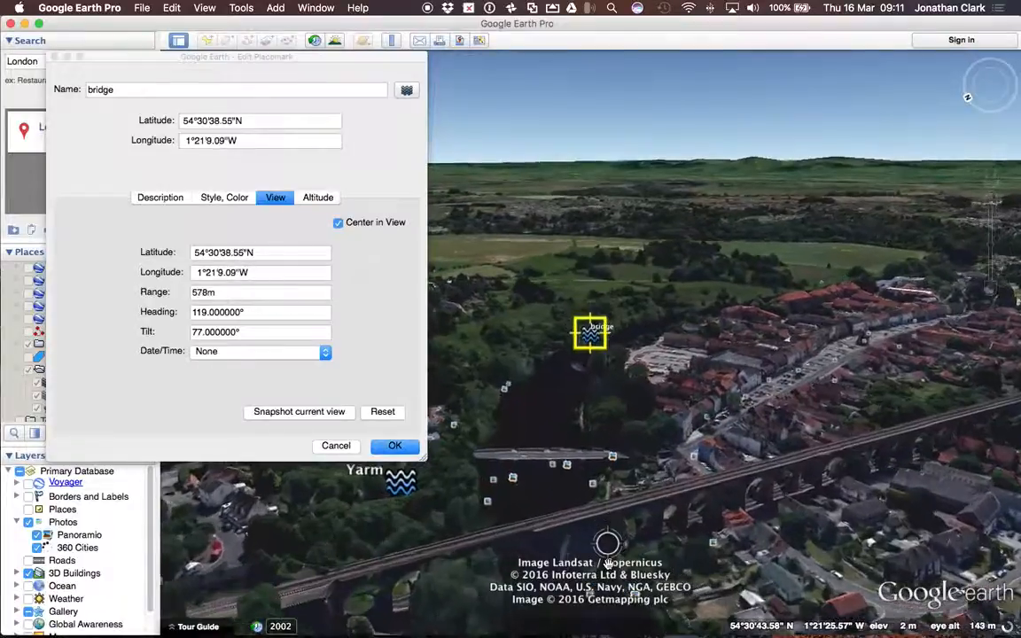
left_click_drag(608, 542, 558, 413)
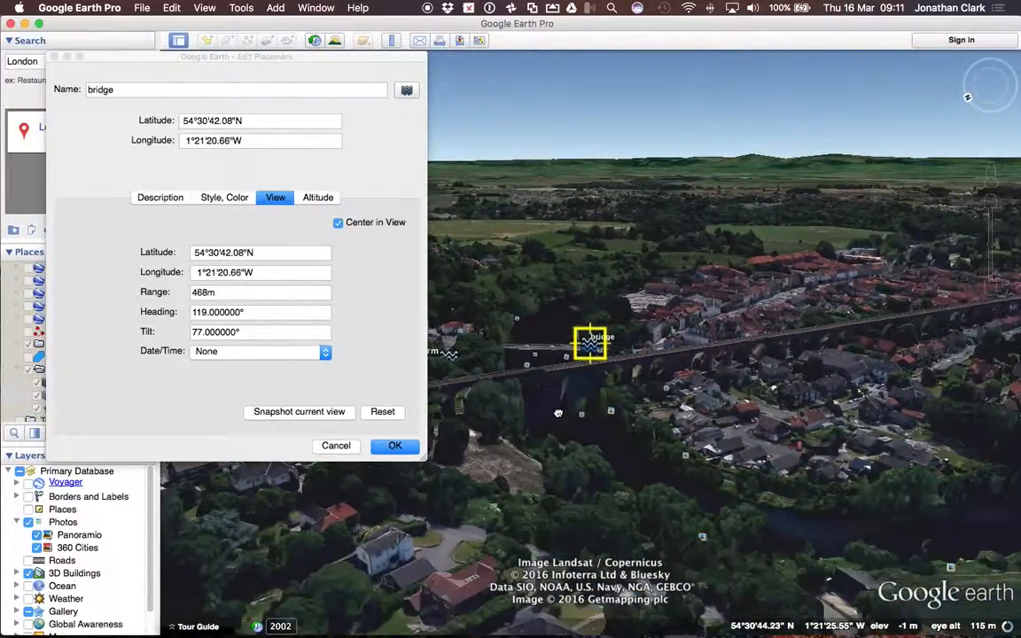
left_click(390, 446)
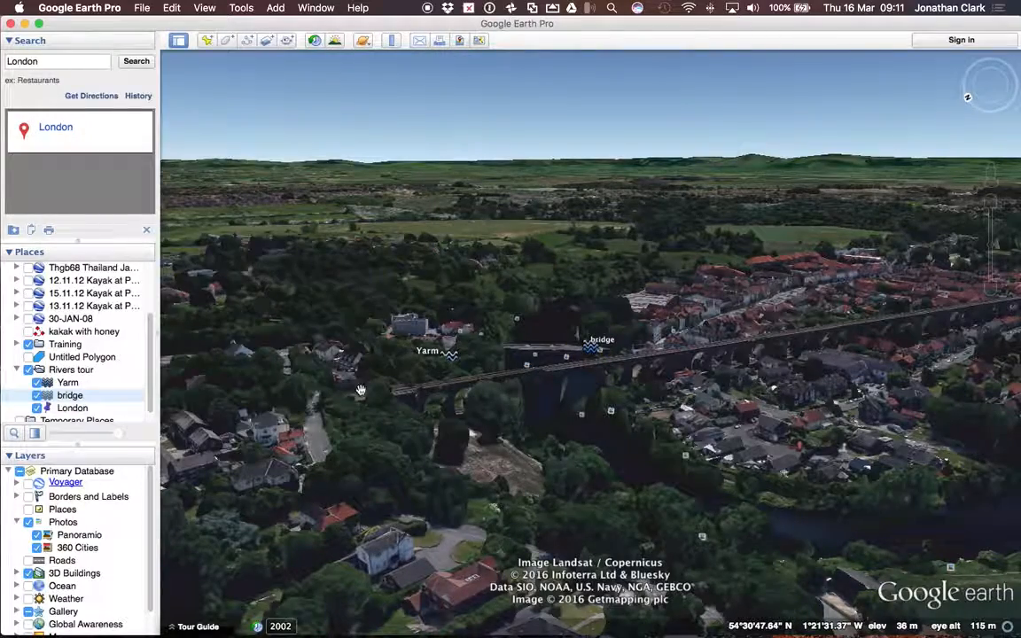
Step: Fly to the Yarm, bridge and London placemarks in turn to check their views
double_click(67, 383)
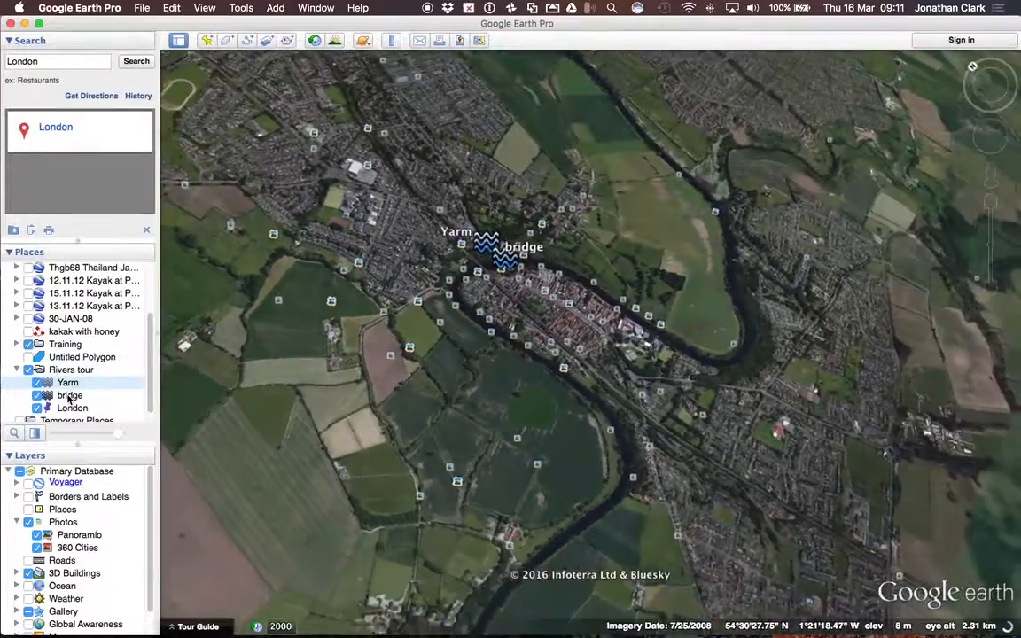
left_click(68, 396)
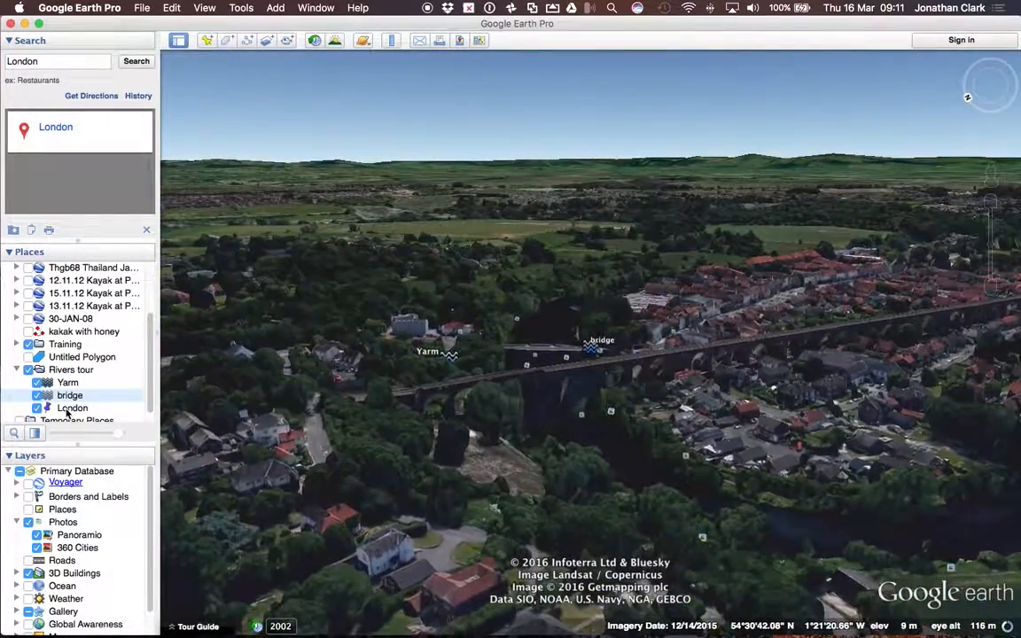
double_click(66, 409)
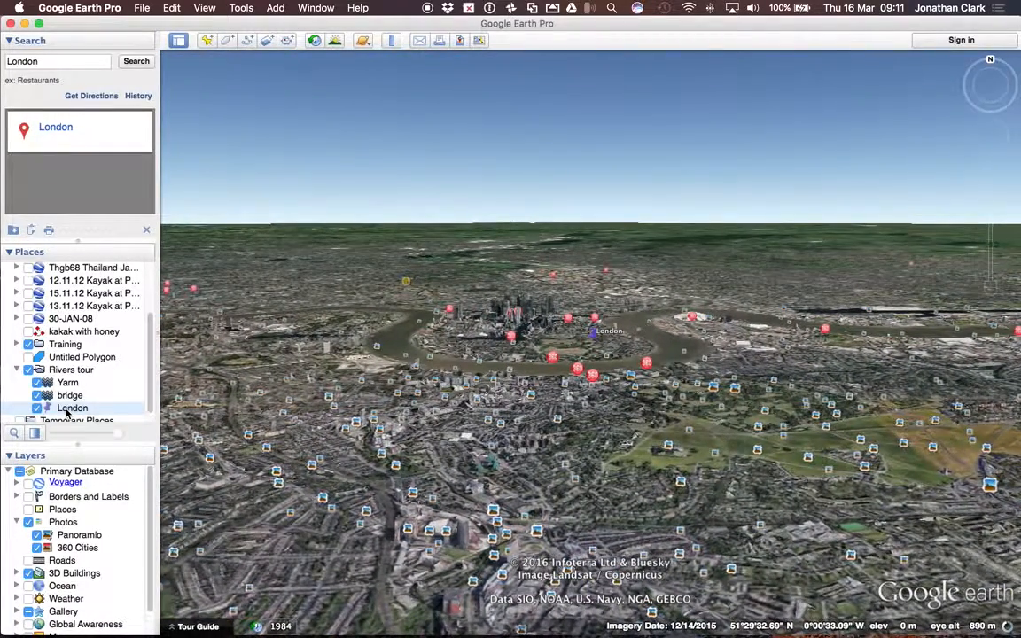
Step: Reposition the London placemark on the Greenwich riverfront at about 51°29'0.12"N, 0°0'33.71"W with a low view across the Thames, and save it
right_click(71, 407)
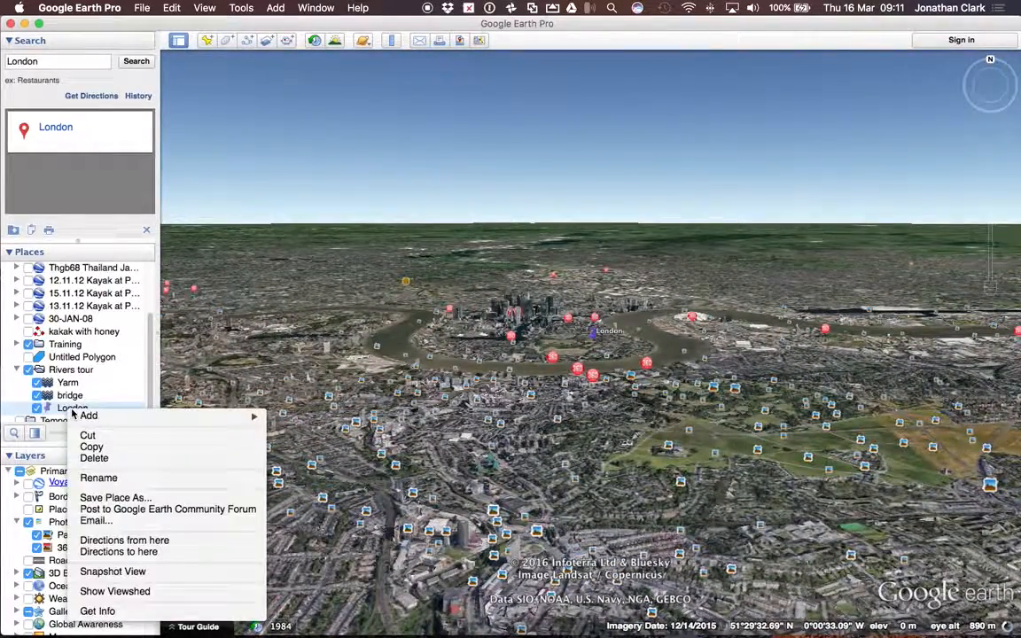
left_click(124, 611)
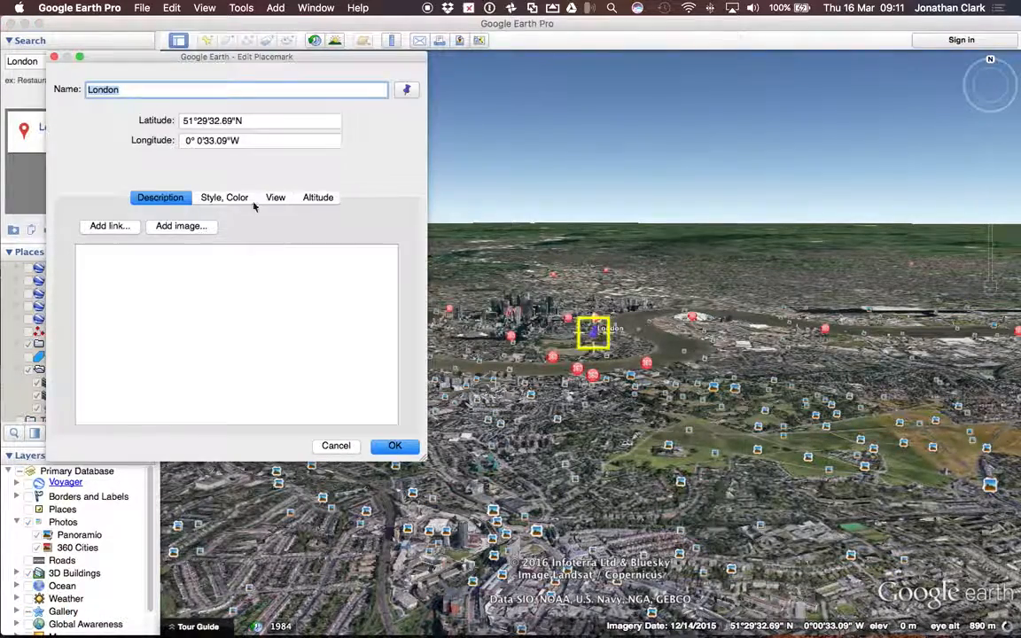
scroll(630, 364, "up", 10)
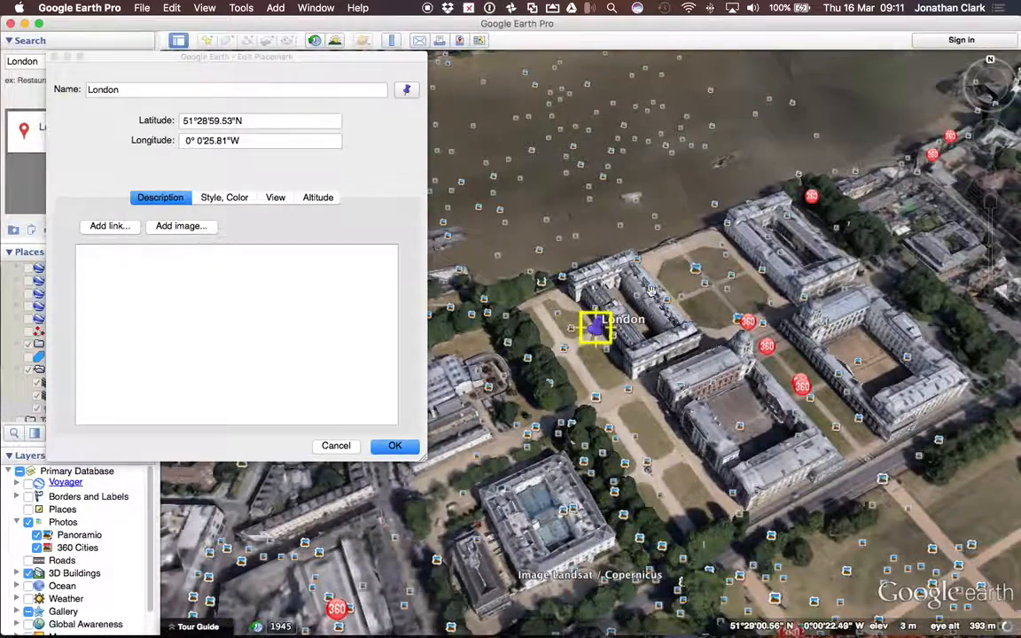
left_click_drag(581, 297, 712, 377)
middle_click_drag(534, 354, 844, 269)
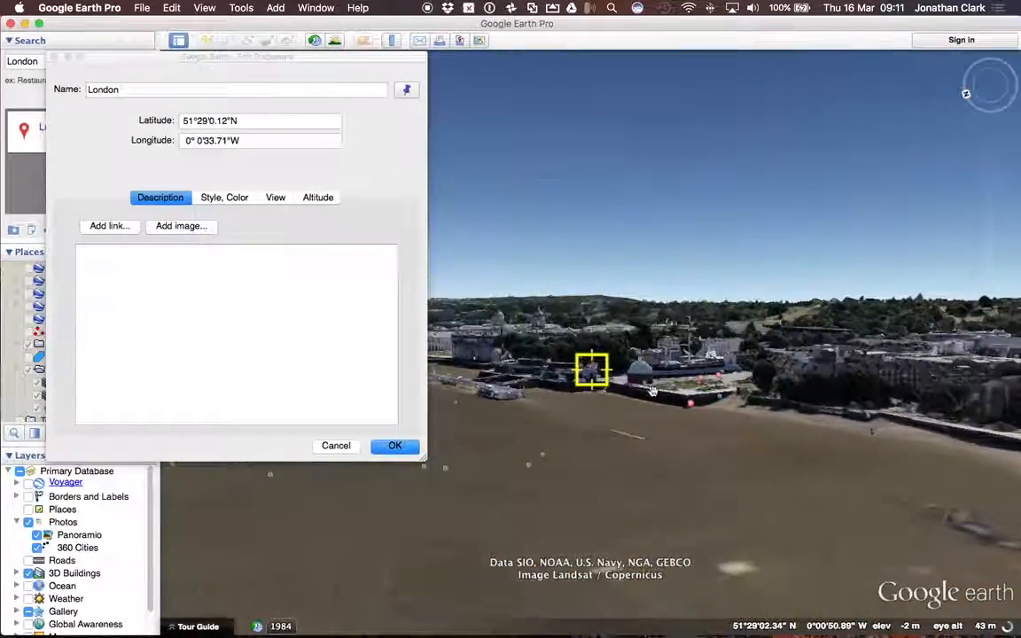
left_click(401, 445)
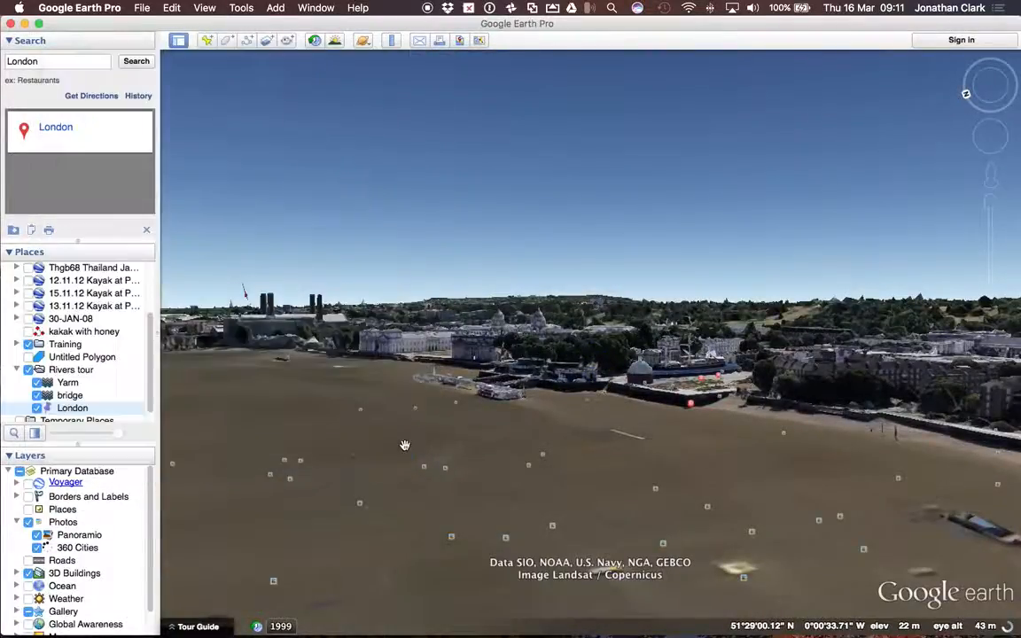
Step: Fly to the bridge placemark and back to London to check the saved views
double_click(71, 396)
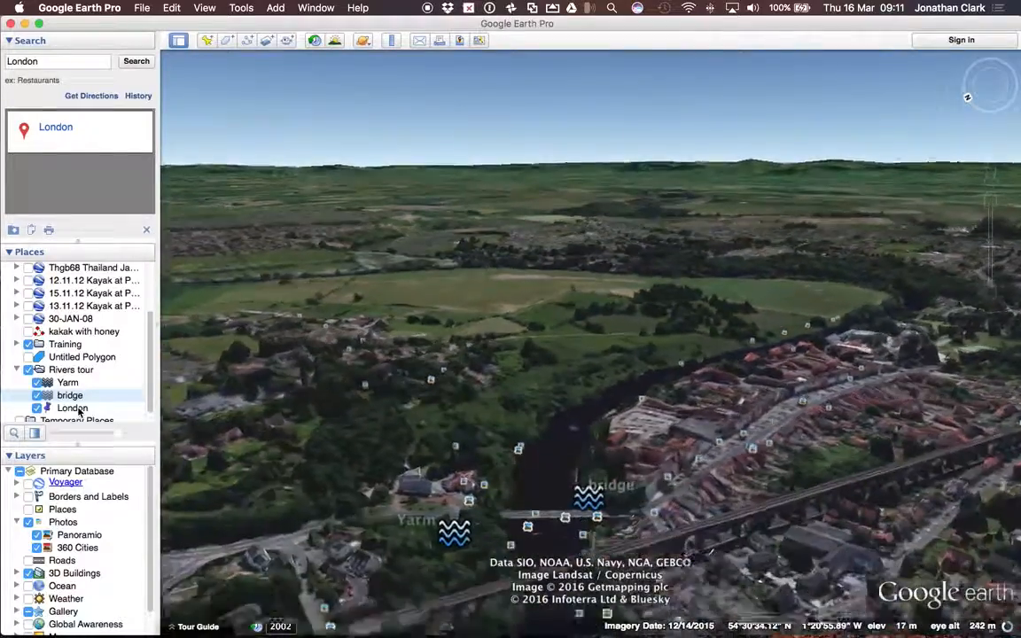
double_click(75, 409)
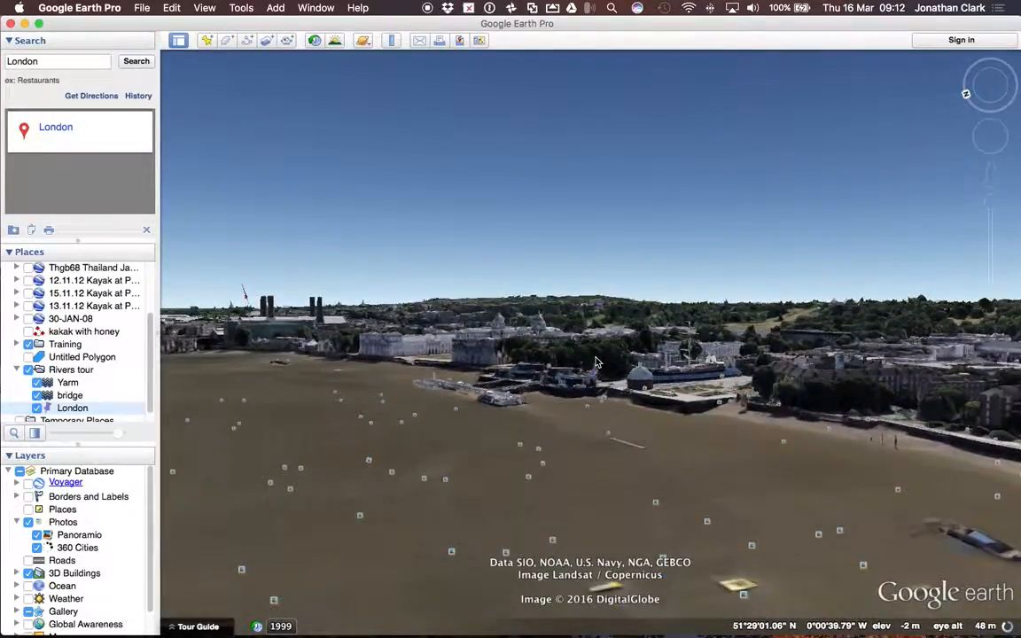
right_click(99, 409)
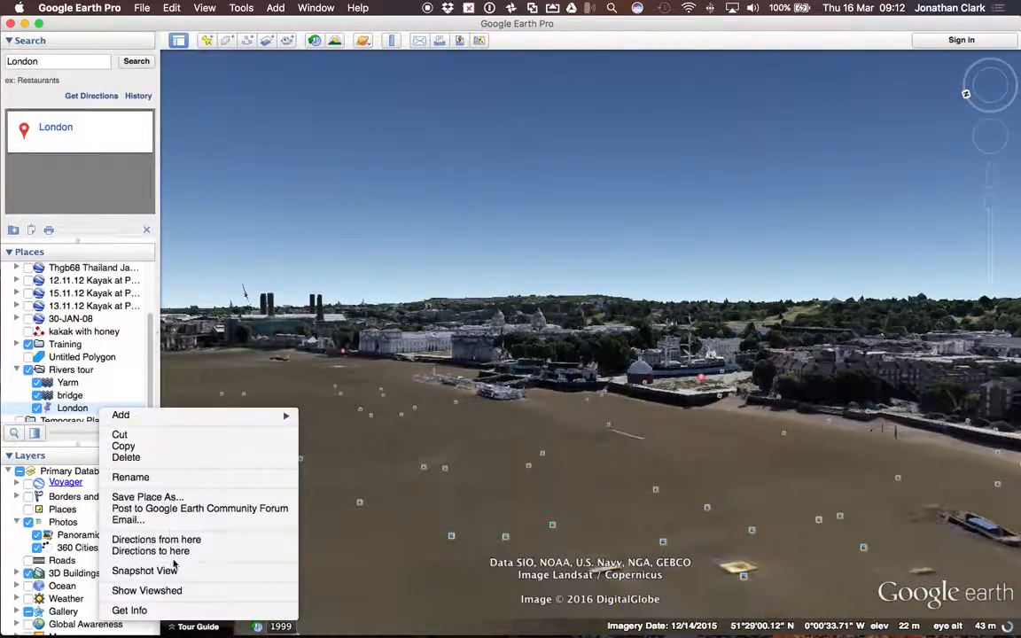
left_click(257, 610)
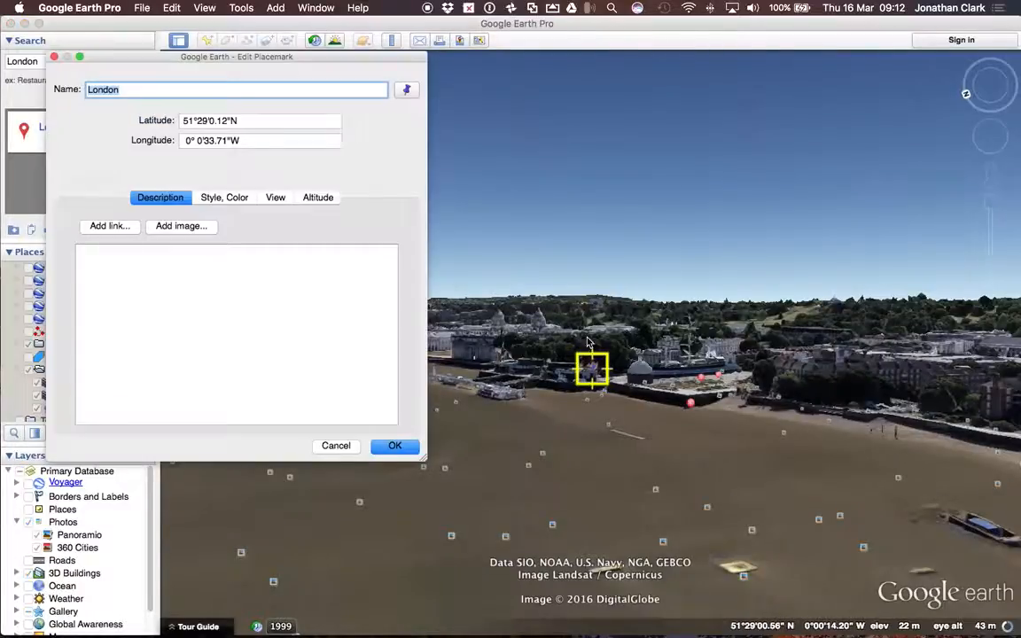
left_click(267, 278)
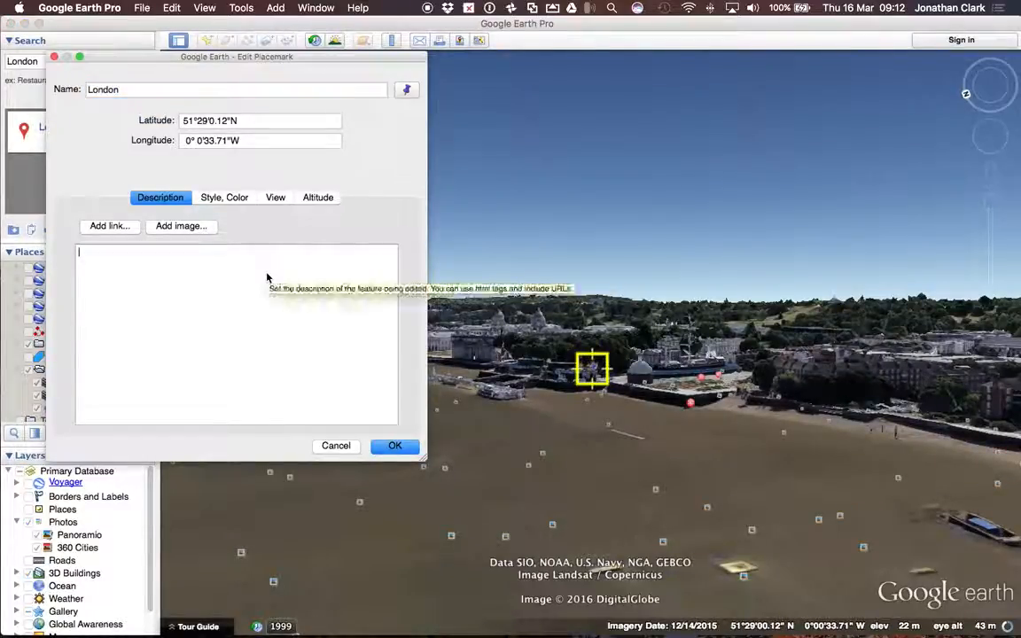
left_click(336, 447)
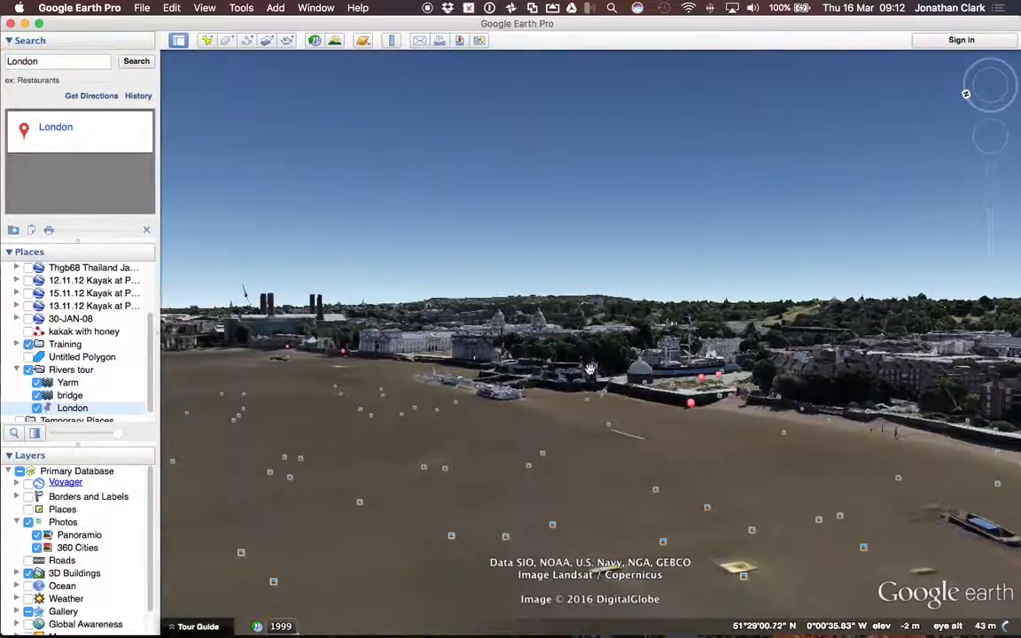
Step: Add the description "Meander in river in london" to the London placemark and save it
left_click_drag(591, 376, 563, 488)
right_click(563, 489)
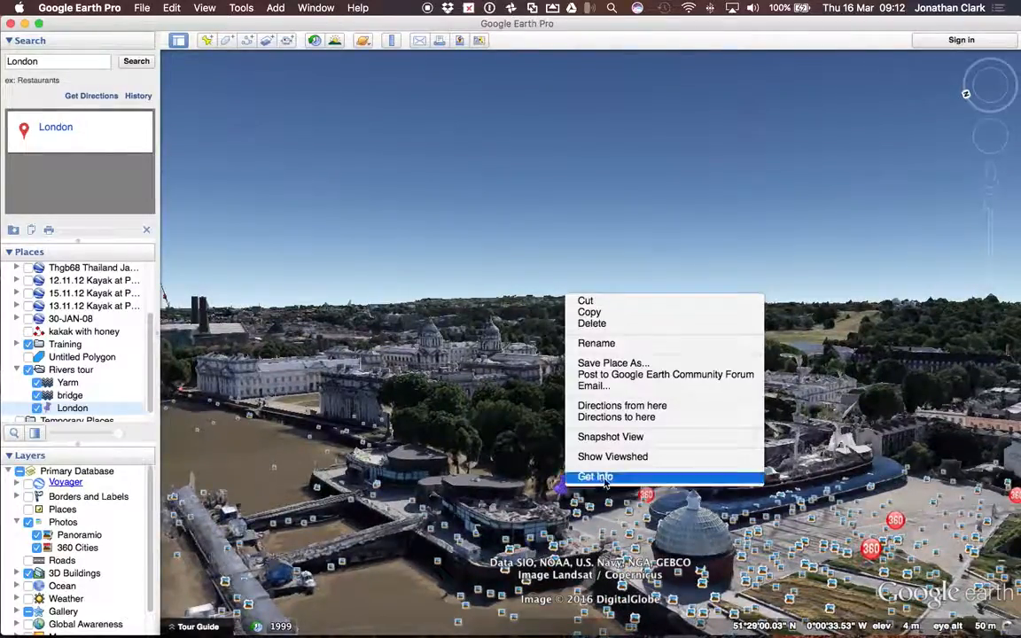
left_click(603, 477)
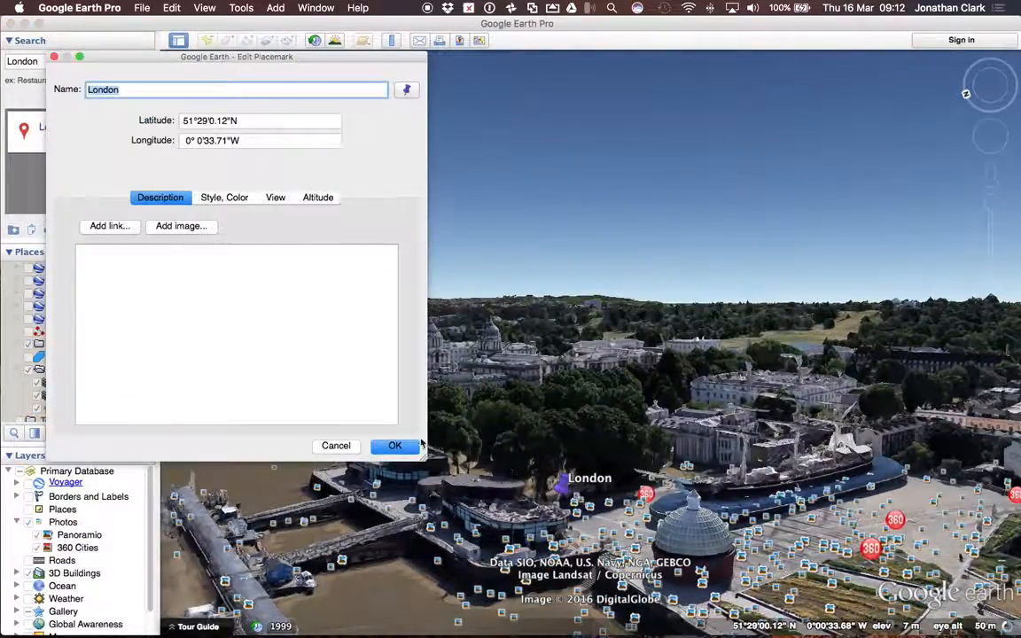
left_click(234, 319)
type("Meander in river in london")
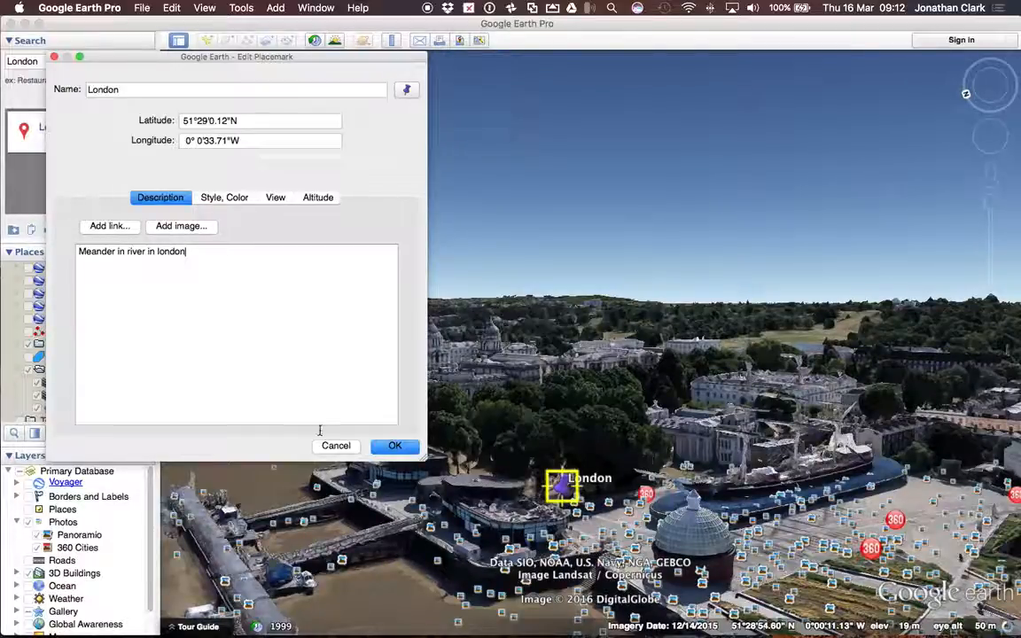
left_click(396, 448)
left_click(394, 447)
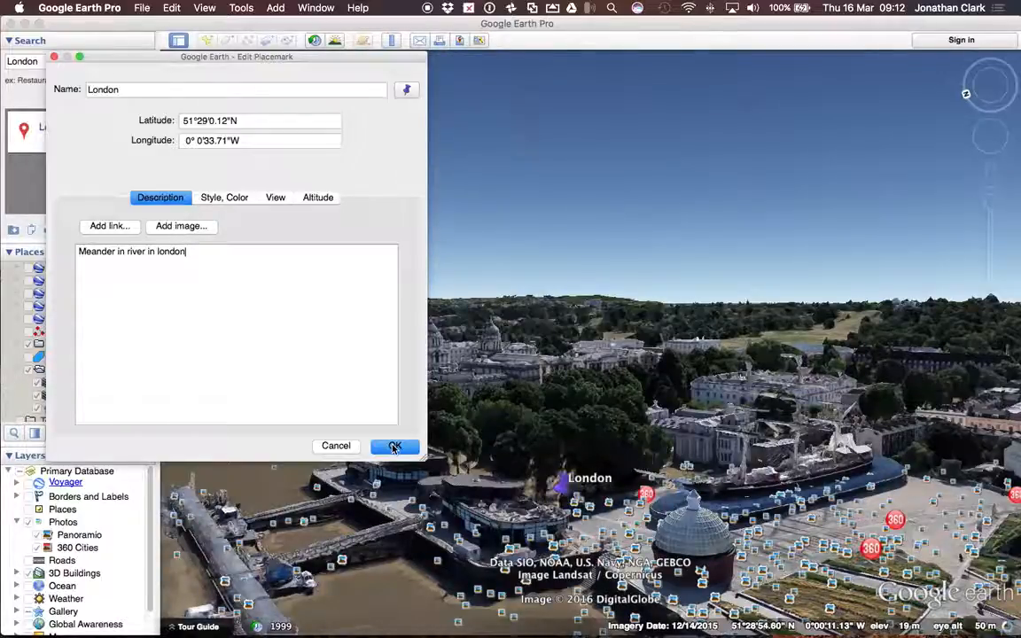
left_click(395, 447)
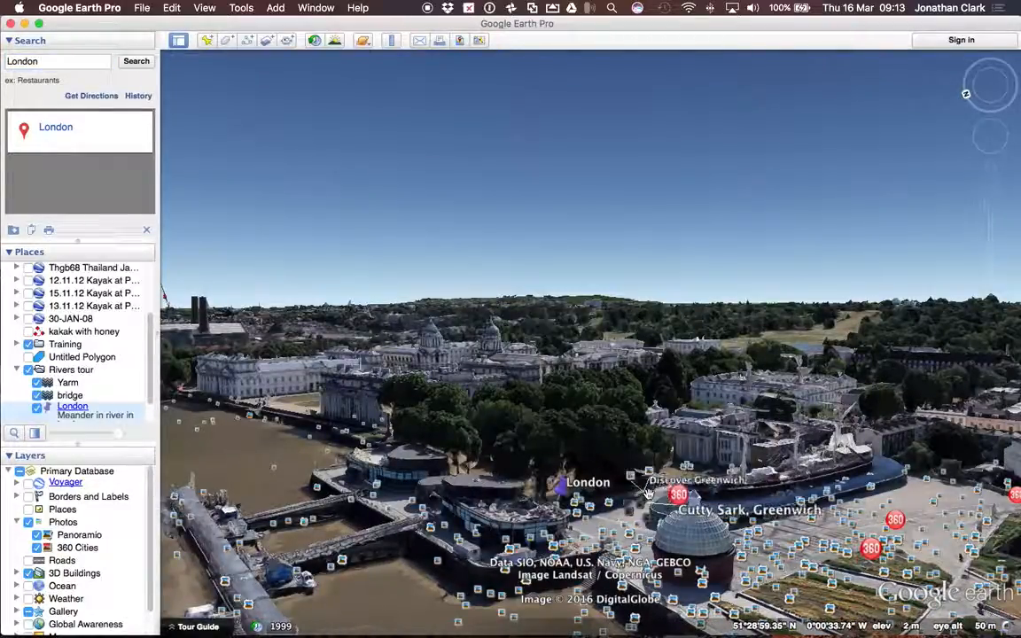
Step: Examine the 360 Cities panoramas near the London placemark, opening Cutty Sark, Greenwich and Greenwich Market
left_click(647, 489)
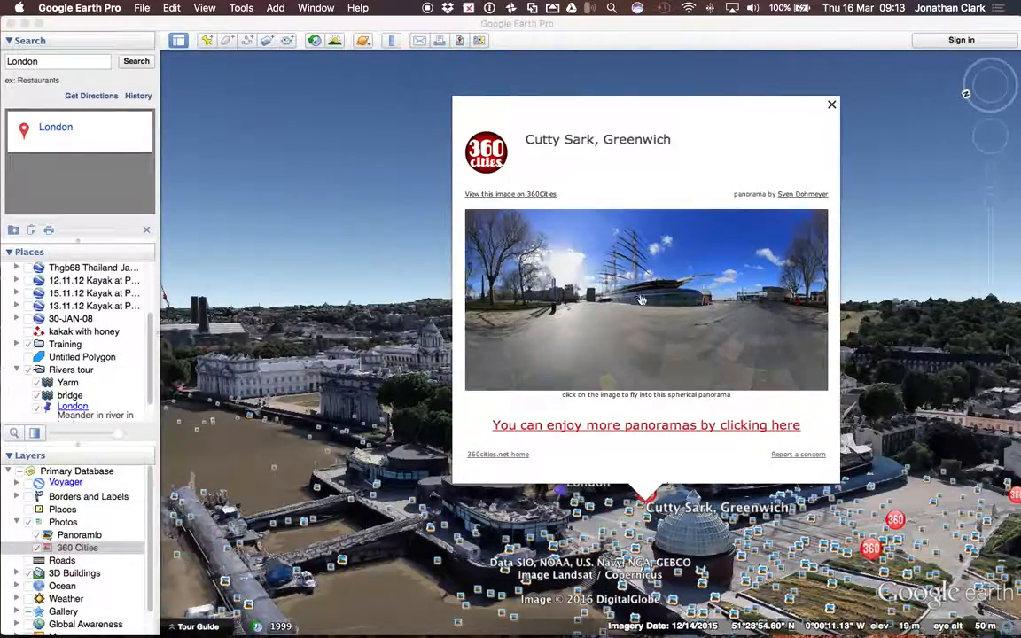
left_click(660, 339)
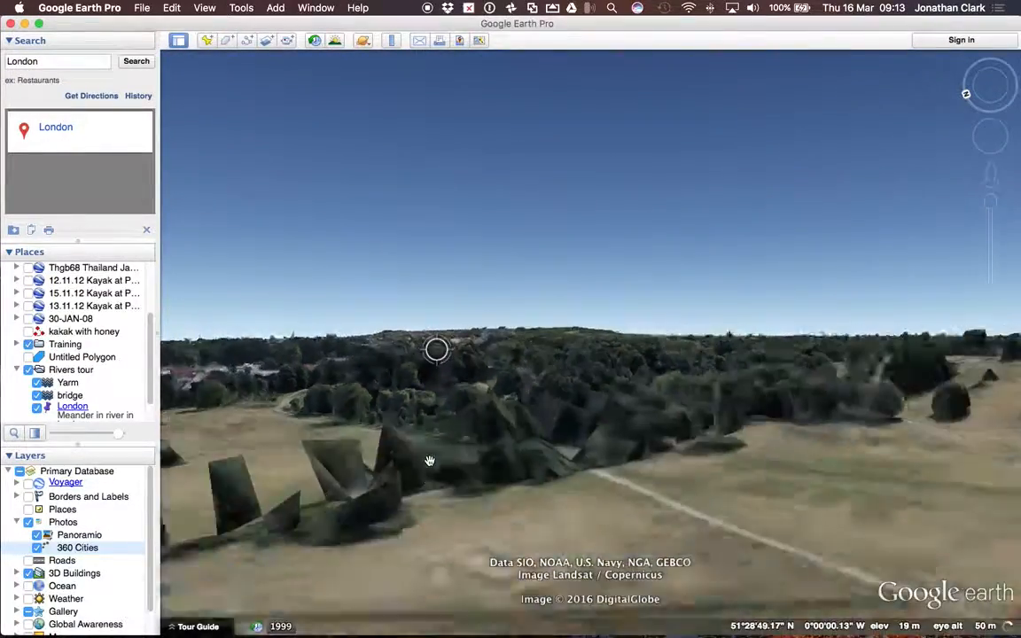
scroll(430, 461, "down", 5)
scroll(428, 459, "down", 5)
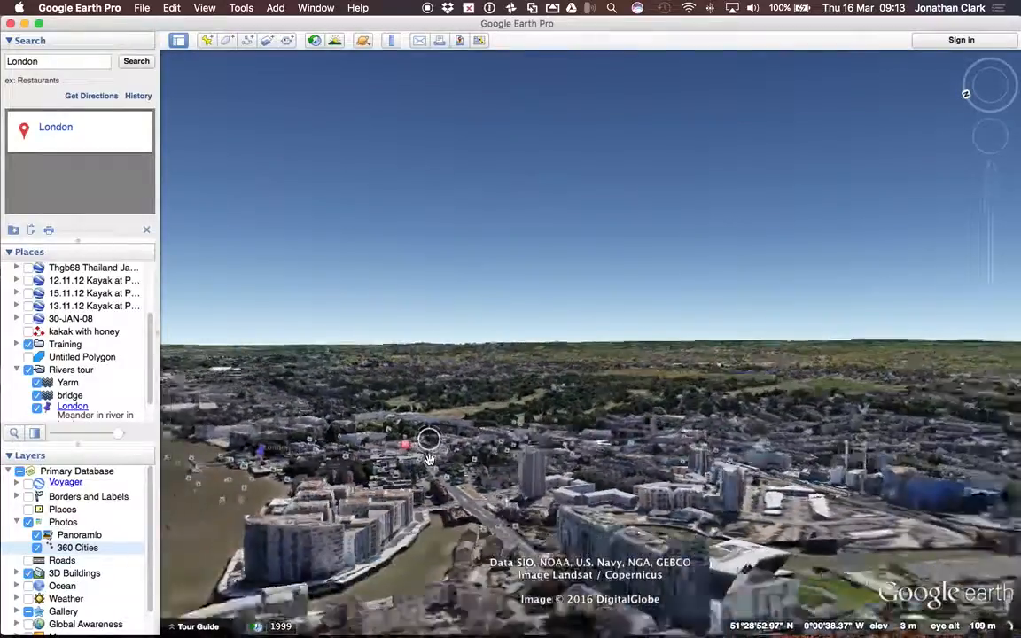
left_click(409, 446)
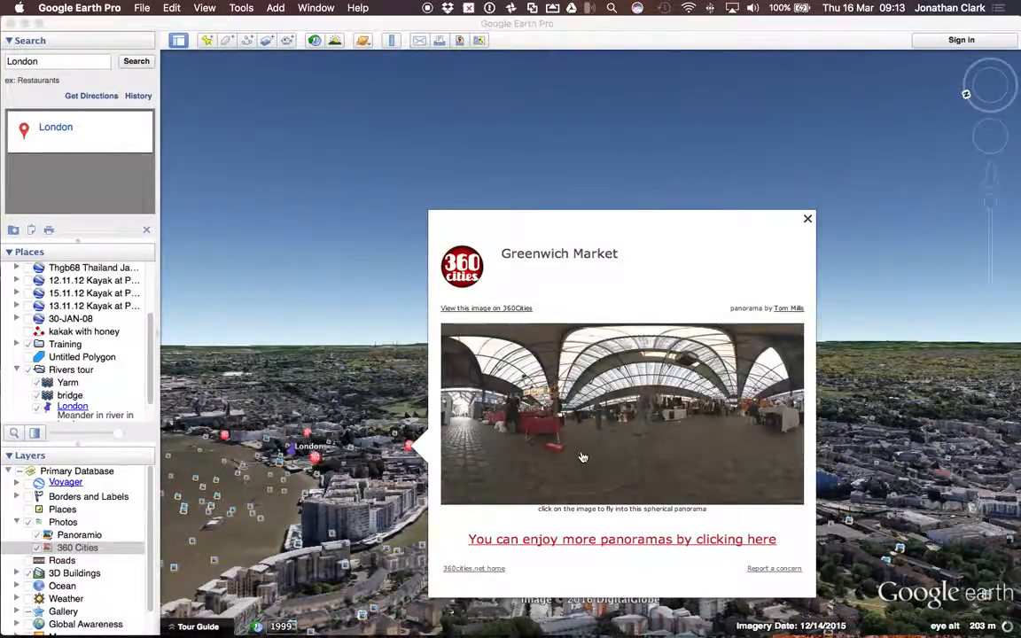
Step: Fly into the Greenwich Market 360 Cities panorama, look around the stalls, and exit the photo
left_click(583, 457)
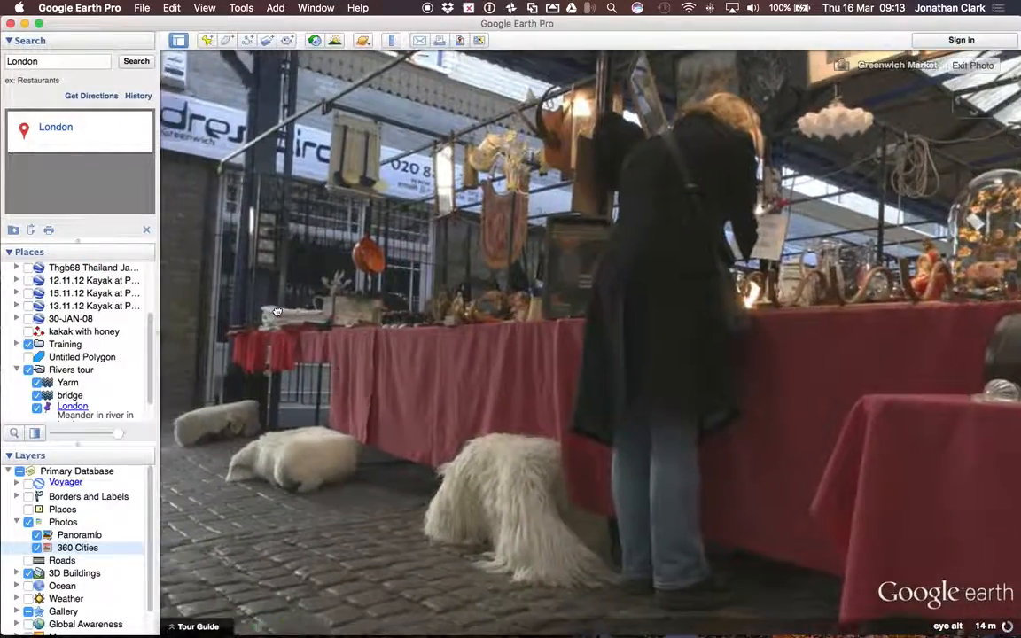
left_click_drag(277, 312, 709, 288)
left_click_drag(337, 302, 603, 328)
left_click_drag(275, 319, 798, 316)
left_click_drag(310, 314, 804, 310)
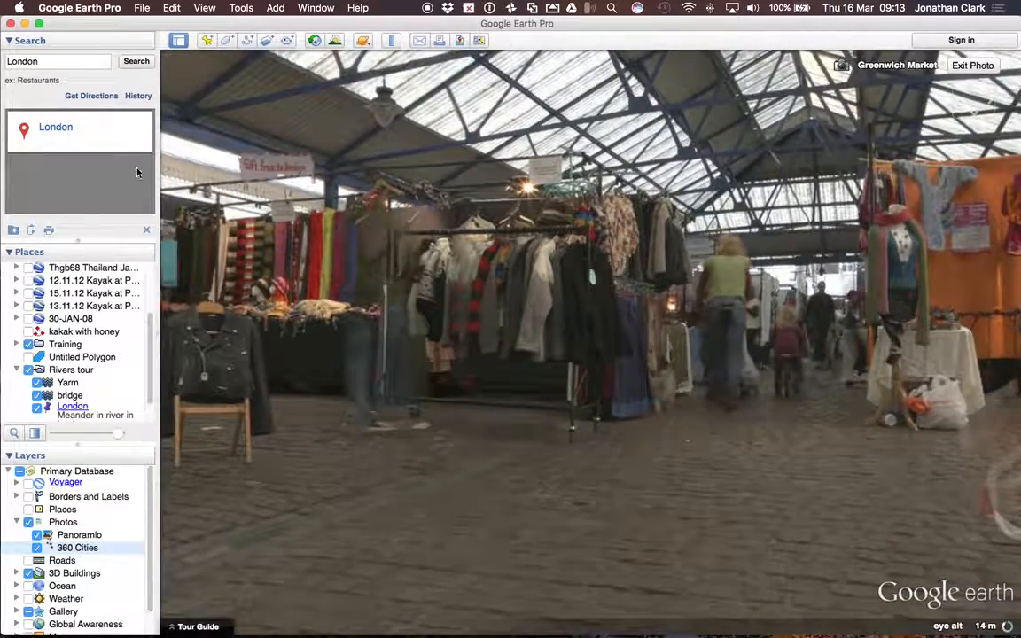
left_click(973, 65)
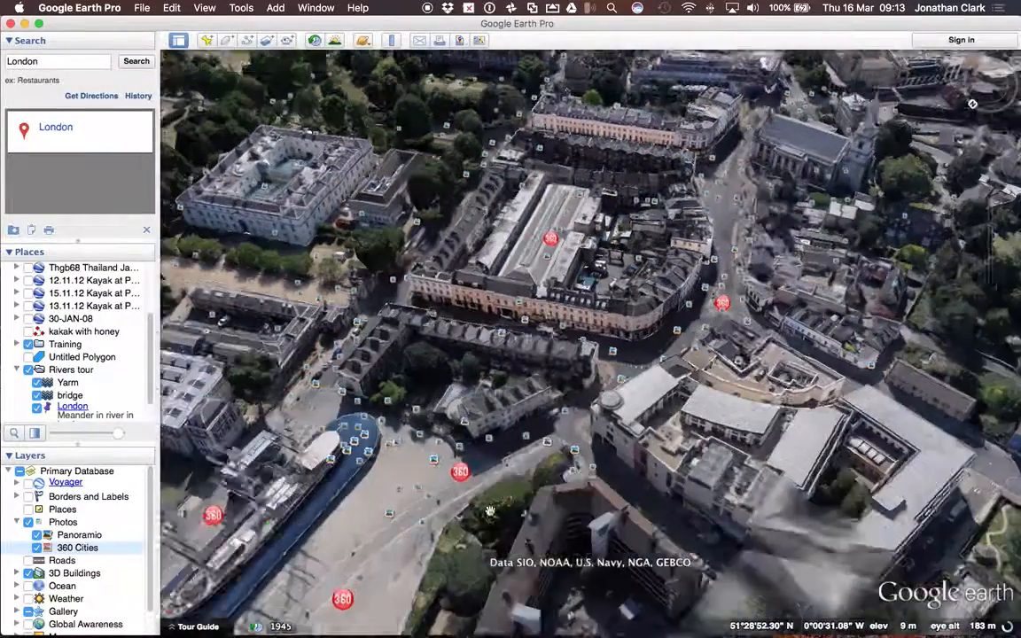
Step: Fly into the London, Greenwich, Cutty Sark panorama, look around the ship, and return to the Greenwich riverfront view
left_click_drag(490, 511, 660, 260)
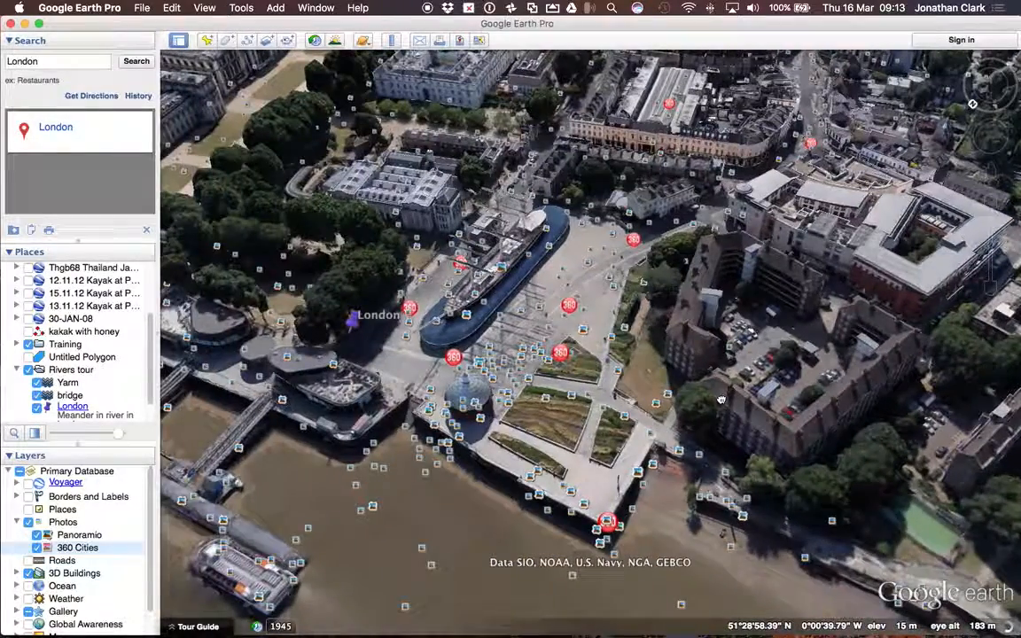
left_click(568, 305)
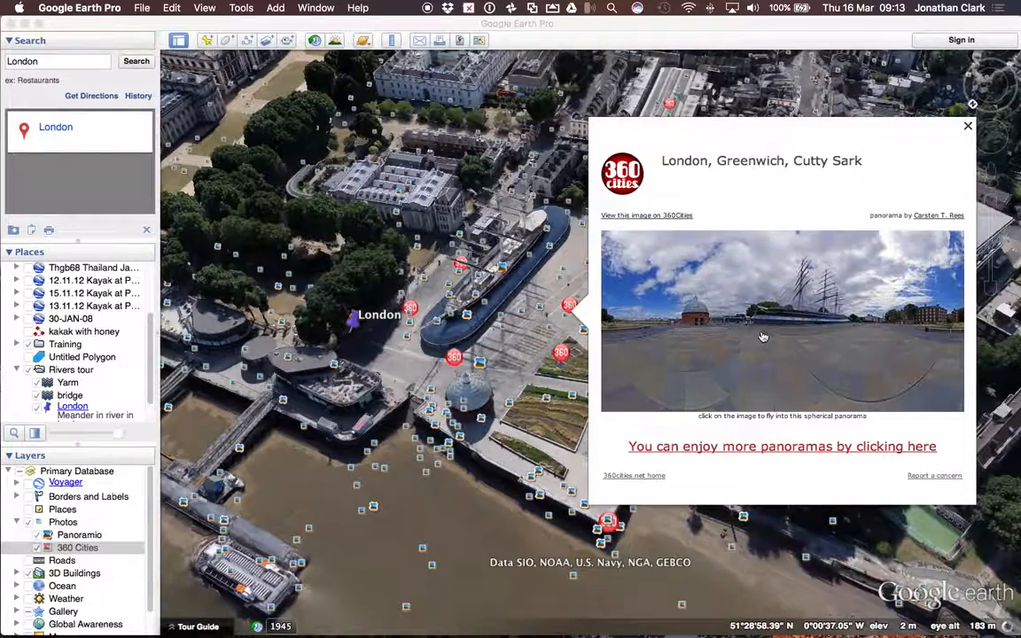
left_click(762, 337)
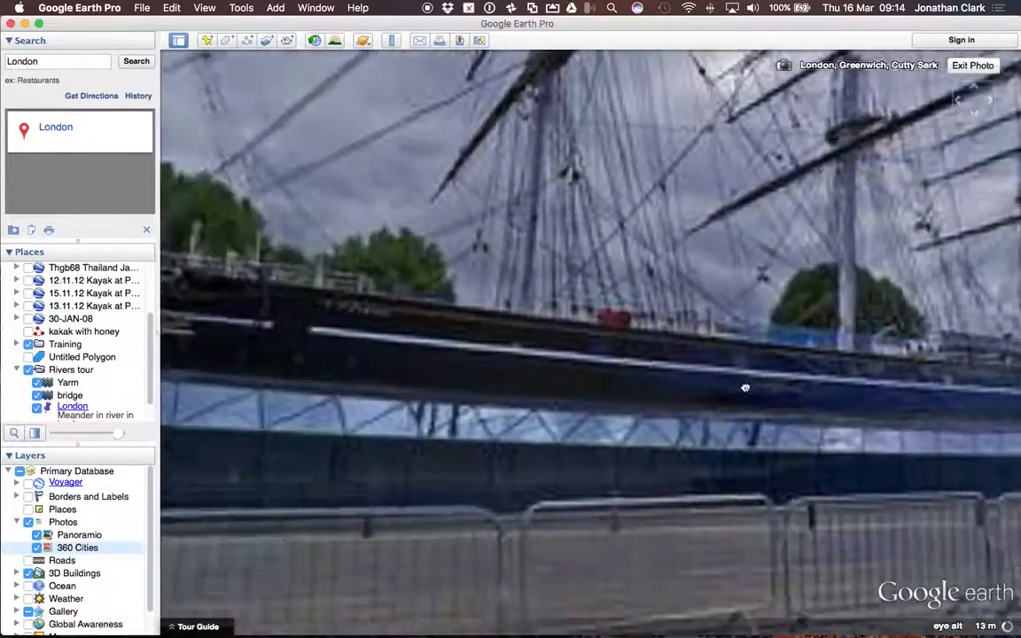
left_click_drag(332, 343, 523, 347)
left_click_drag(743, 200, 473, 260)
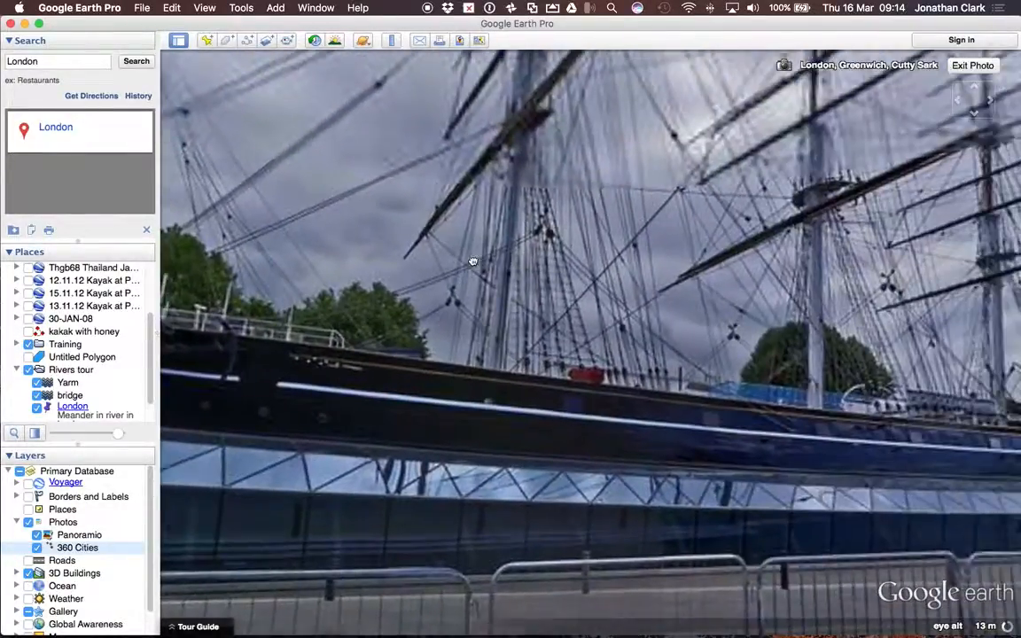
left_click(975, 66)
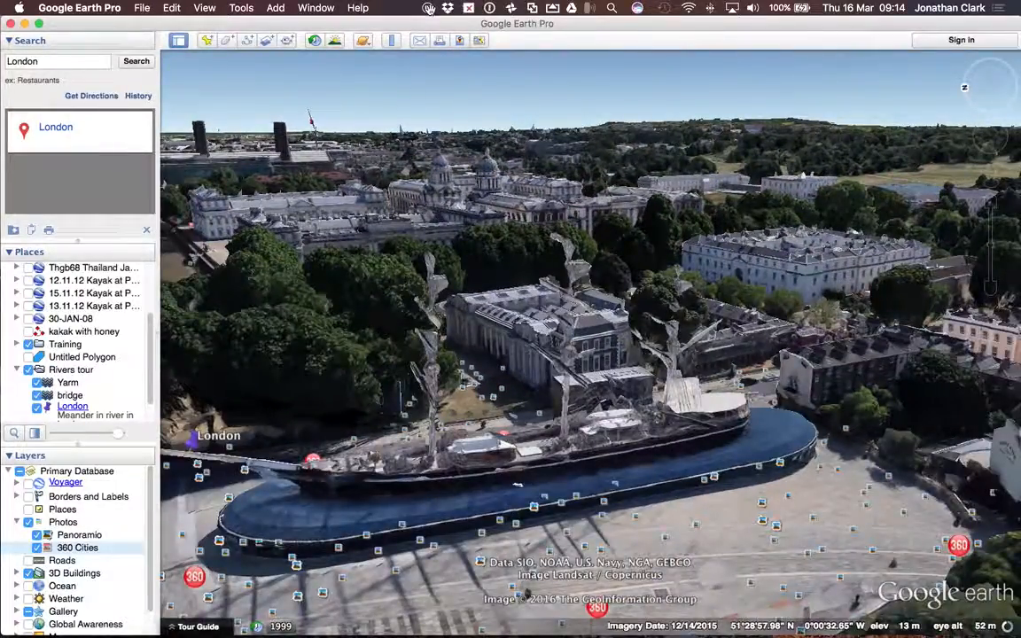
left_click_drag(490, 371, 567, 262)
scroll(567, 262, "up", 3)
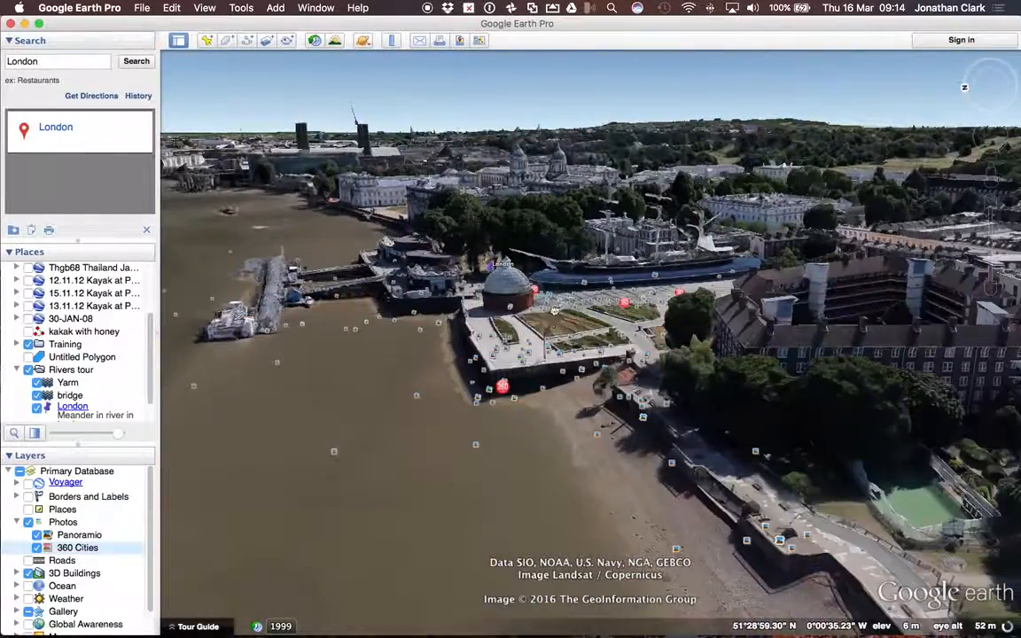